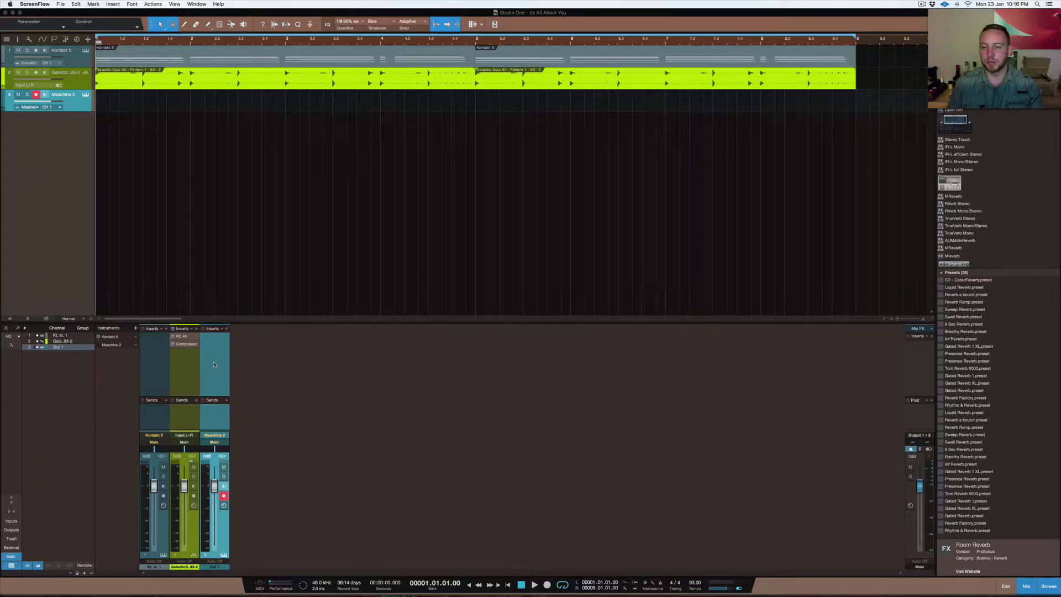
Open the RC 48 reverb on the Galactic Soul Kit channel and inspect its dry/wet mix setting
click(185, 336)
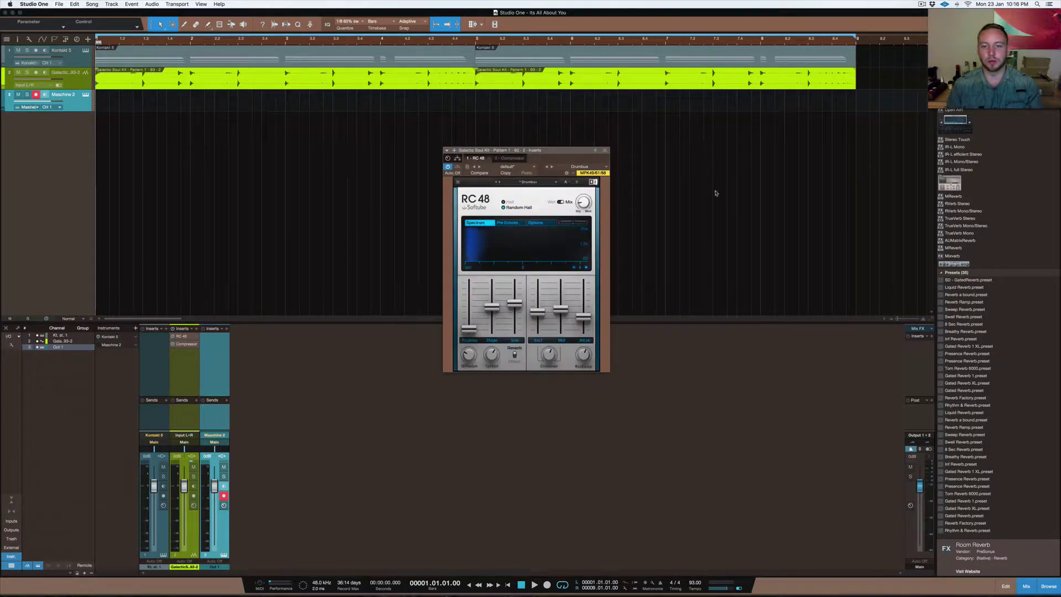
drag(546, 151, 551, 197)
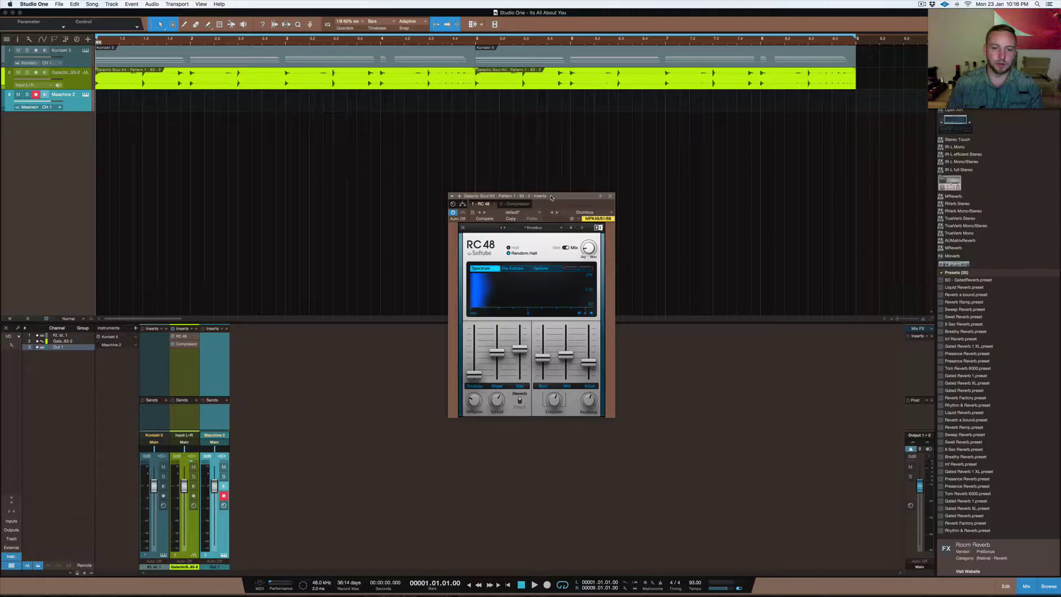
drag(588, 248, 590, 253)
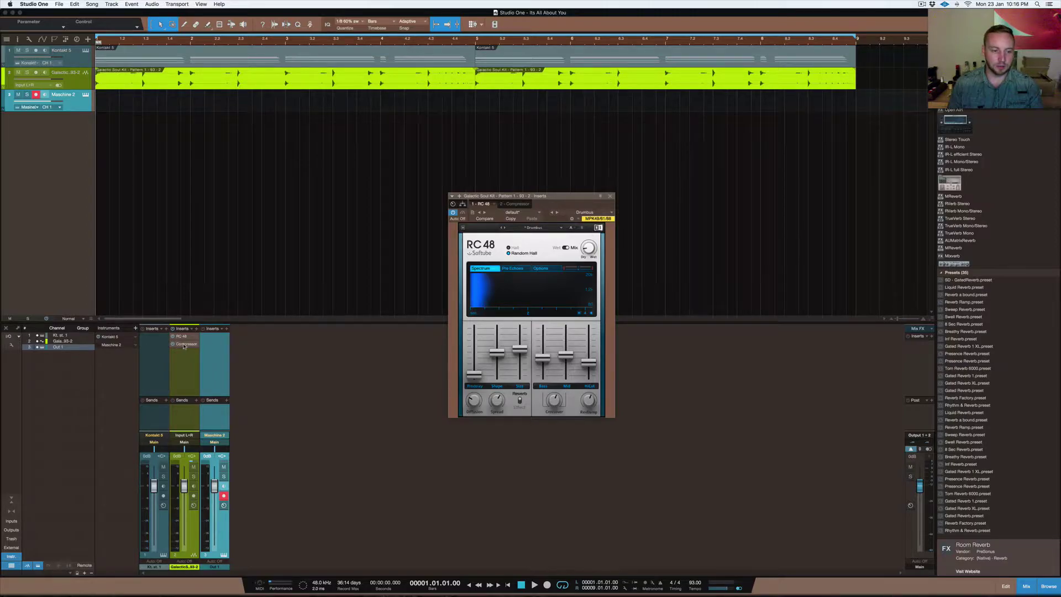
Rename the Kontakt 5 instrument track to Piano
click(70, 55)
double_click(62, 50)
text(Piano)
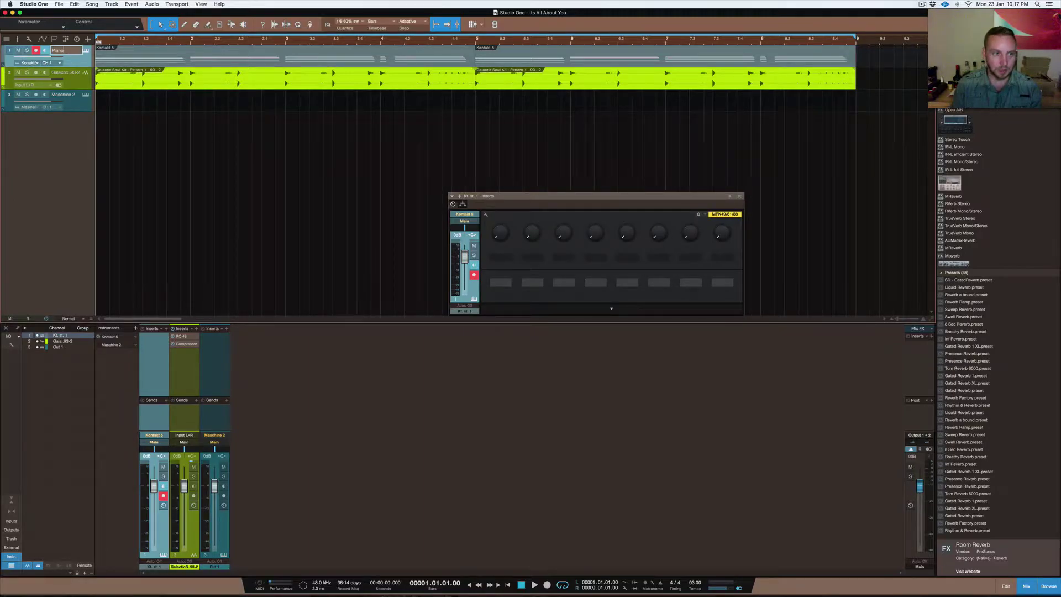
key(Return)
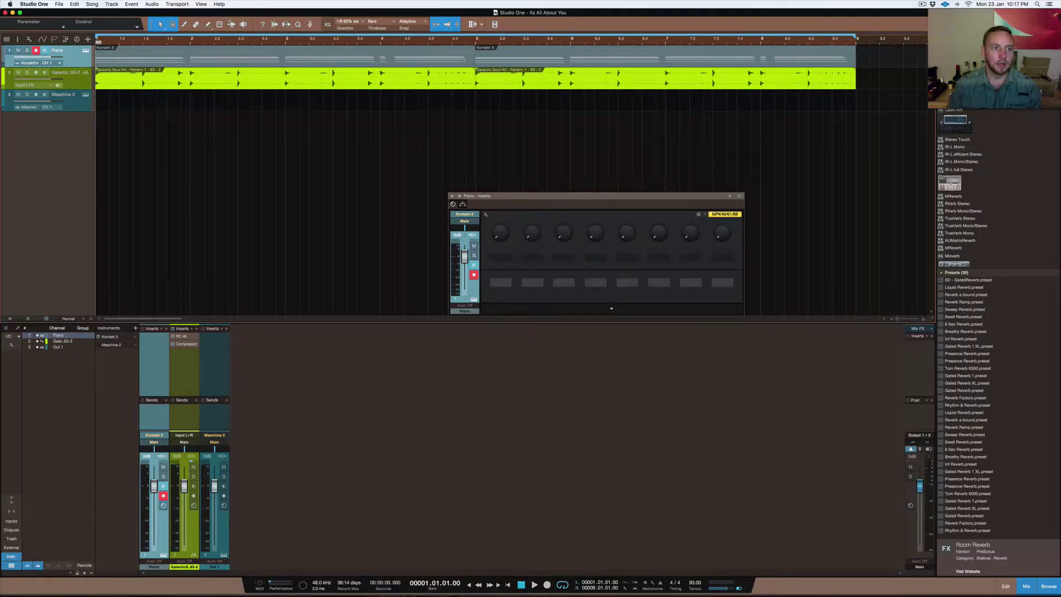
Rename the Galactic Soul Kit audio track to Drums
double_click(64, 72)
text(Drums)
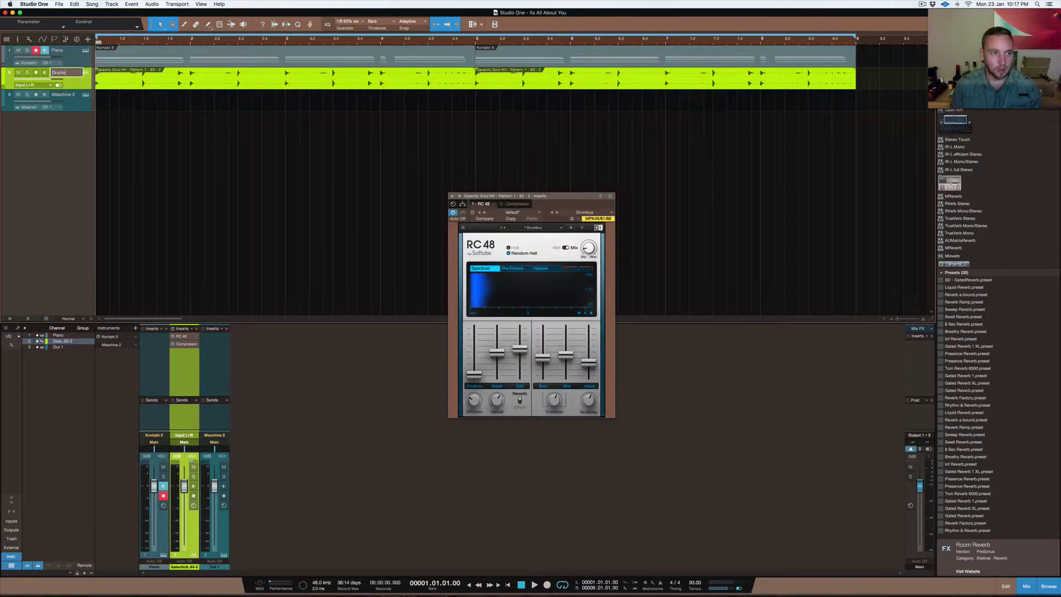
key(Return)
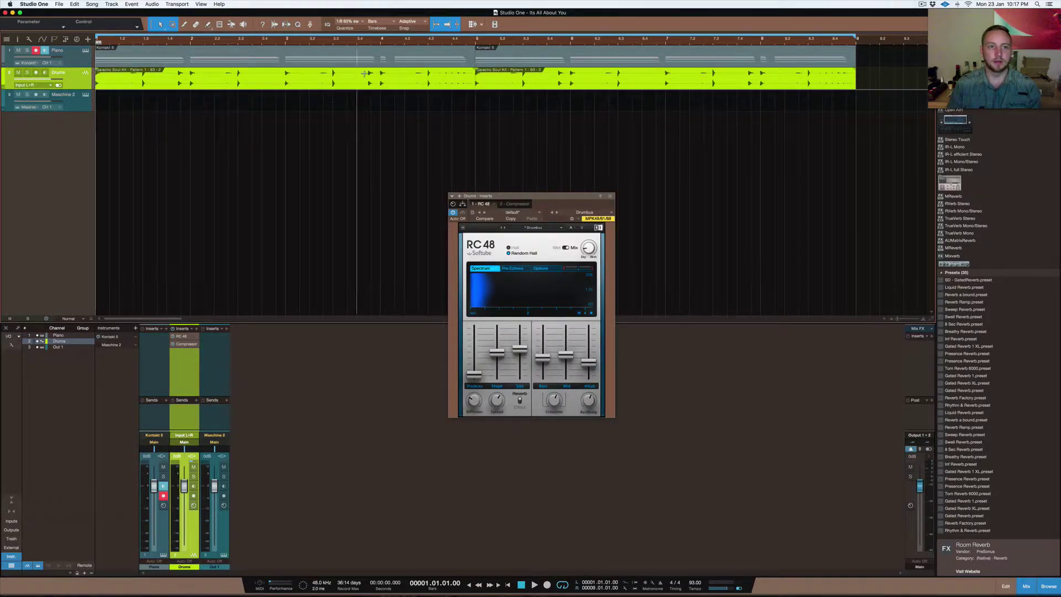
Inspect the Compressor and Maximizer on the Galactic Soul Kit group in Maschine 2, including its mixer view
click(86, 94)
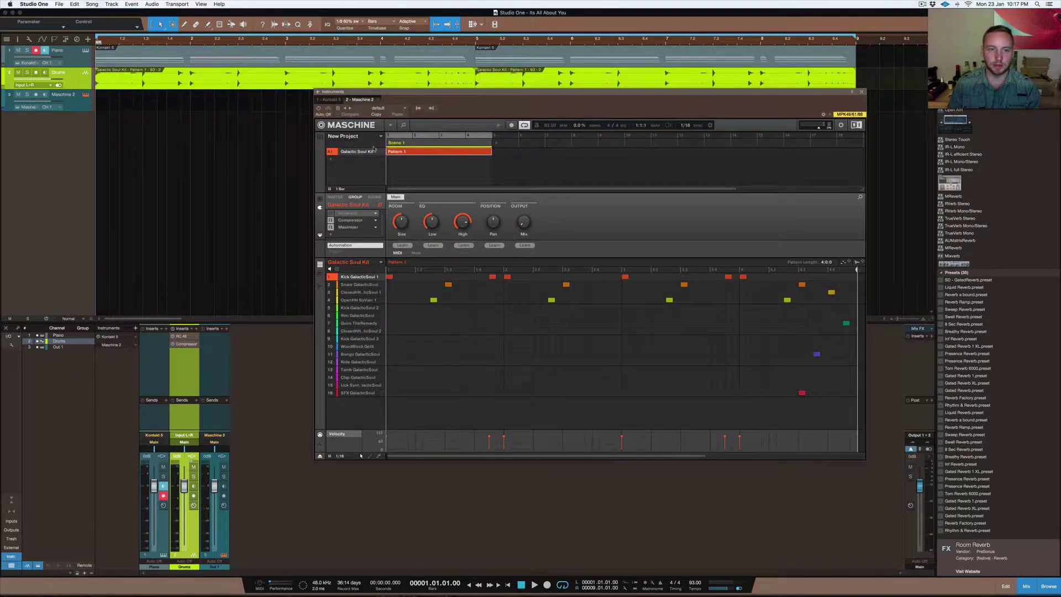
click(82, 72)
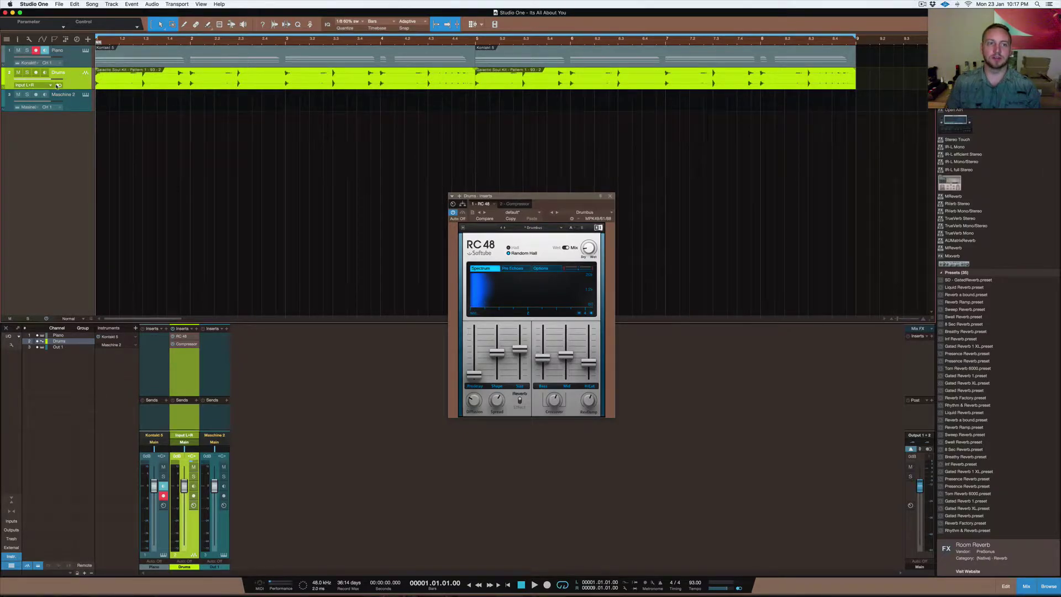
click(86, 95)
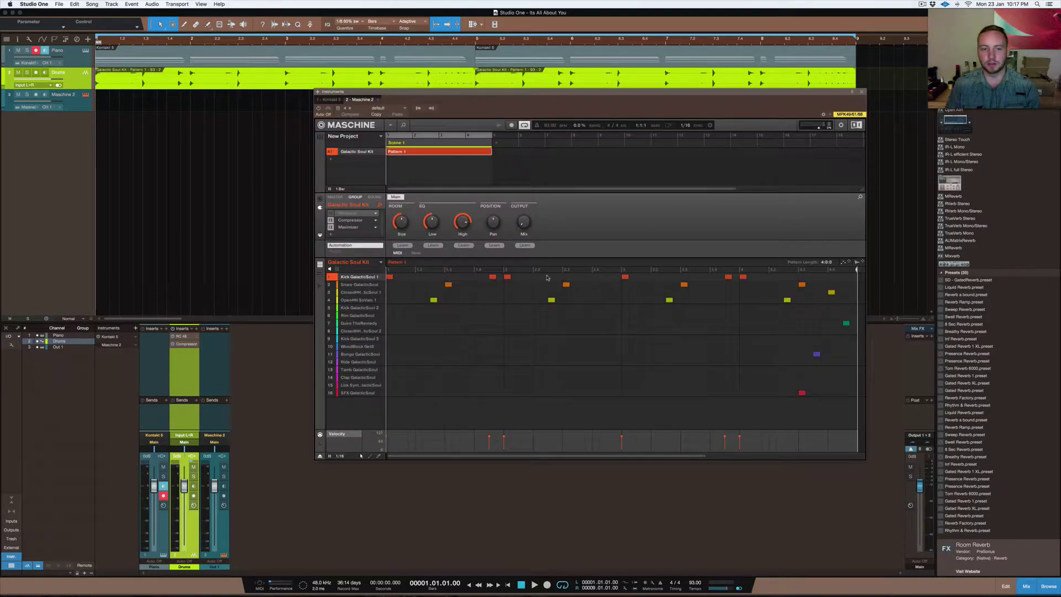
click(349, 220)
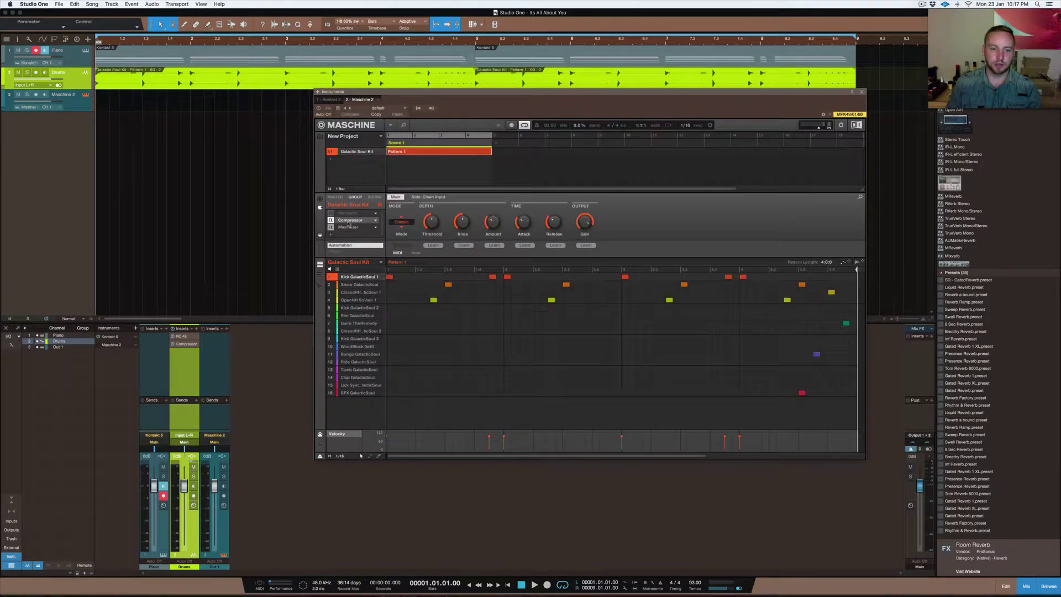
click(347, 226)
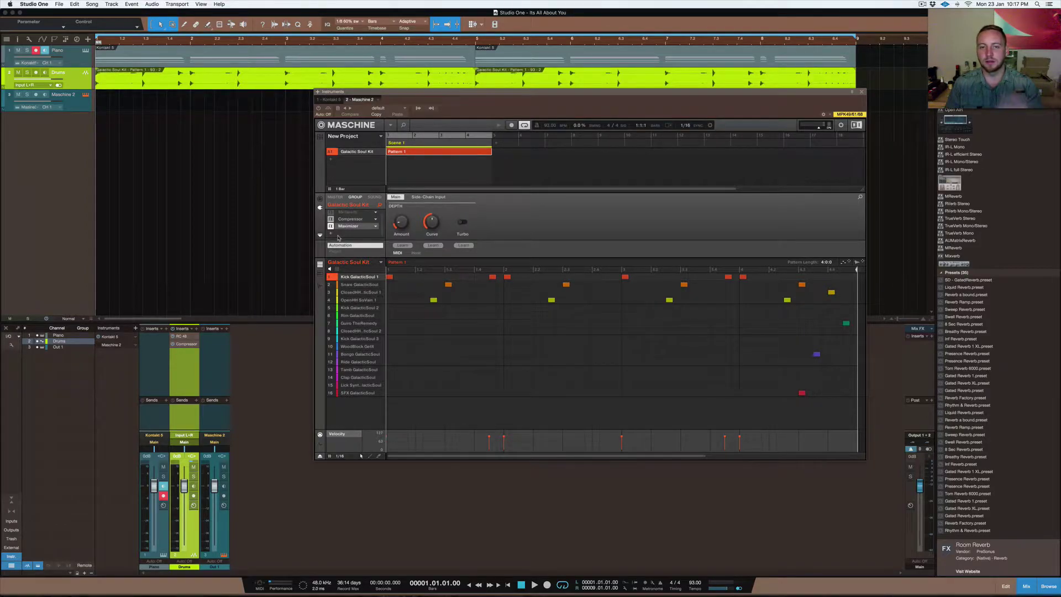
click(322, 139)
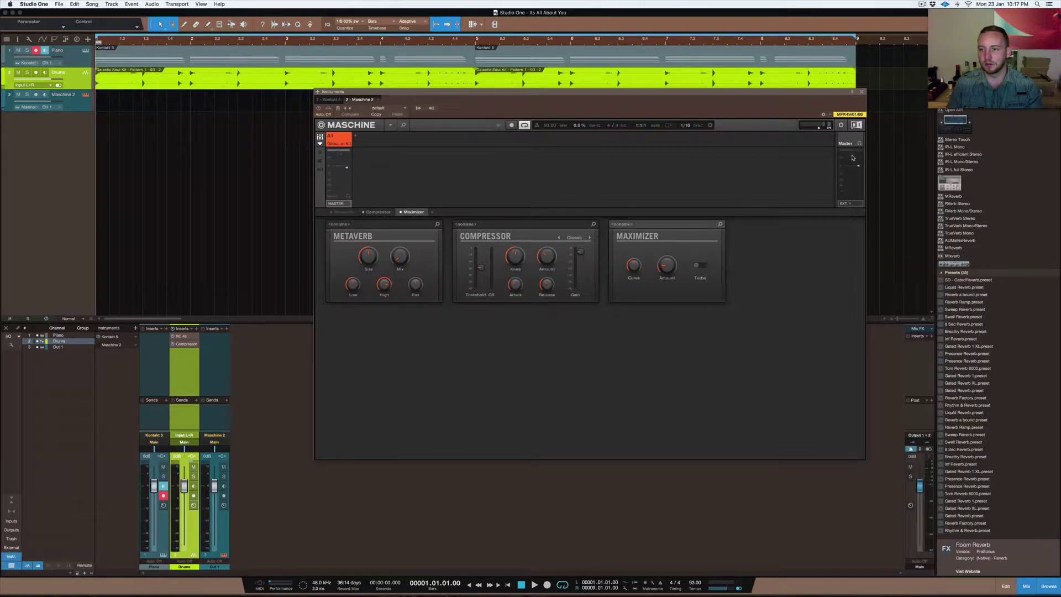
click(861, 92)
Solo the Drums track and audition it briefly with its RC 48 reverb, then close the effect window
click(27, 73)
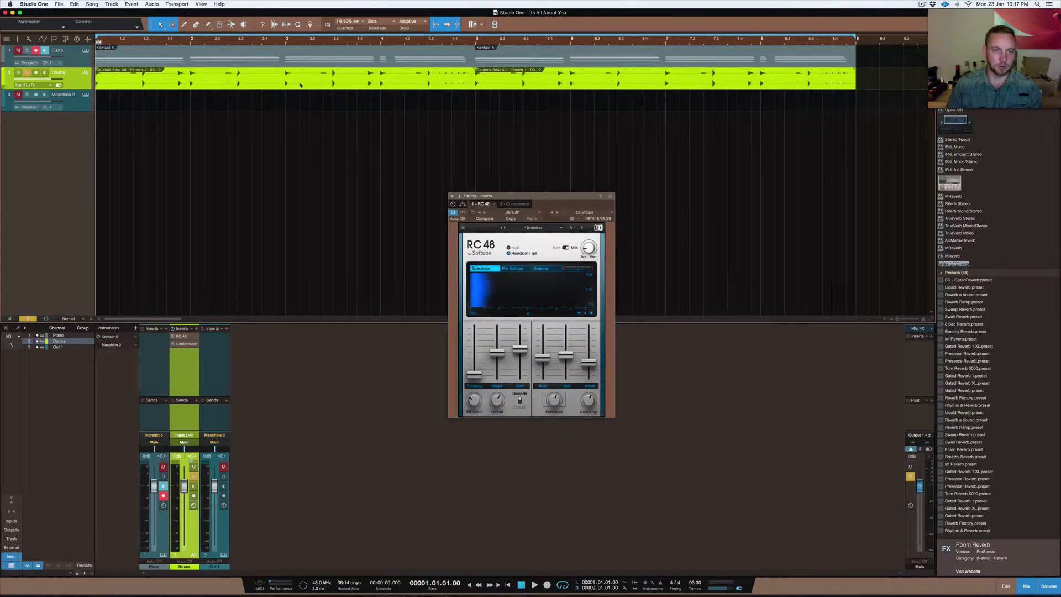
key(space)
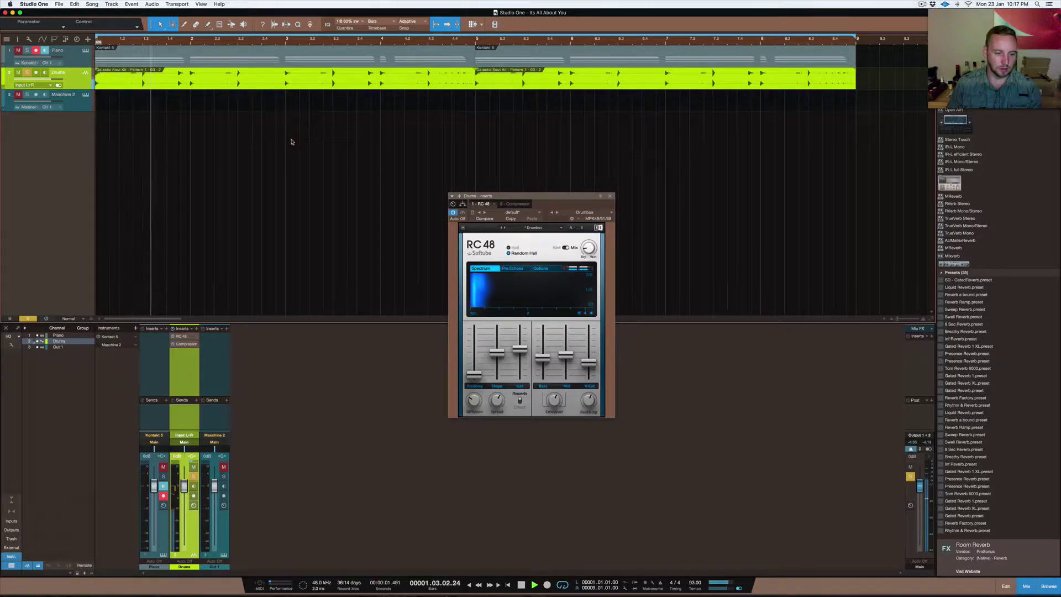
key(space)
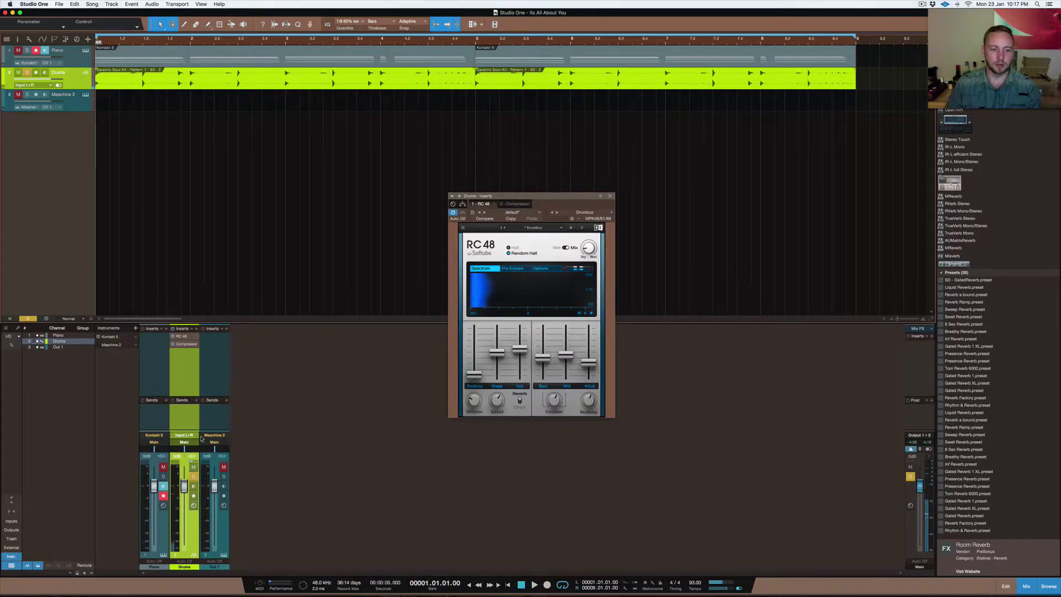
mouse_move(173, 496)
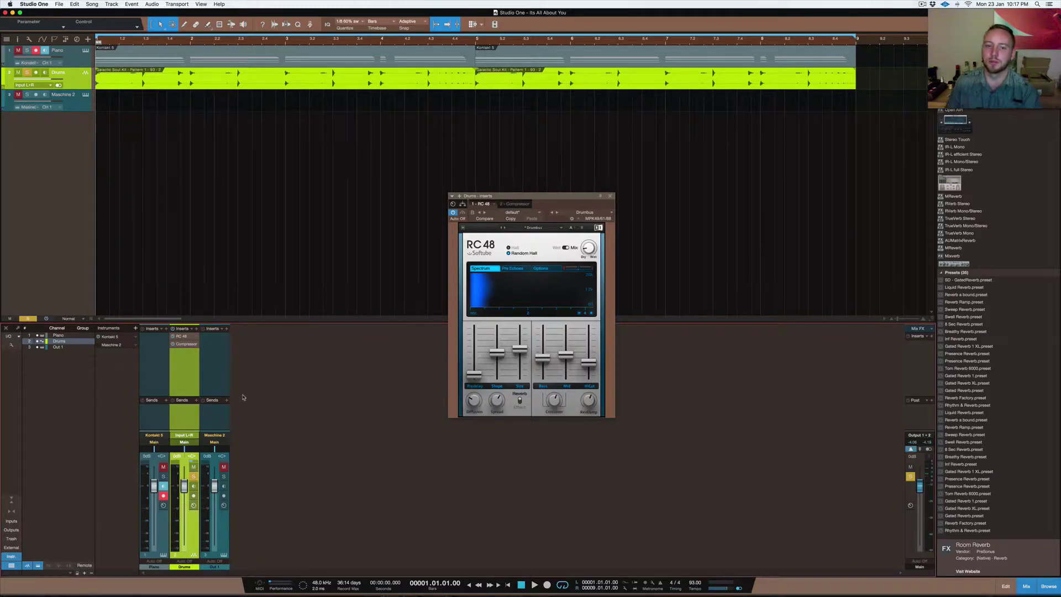
click(610, 197)
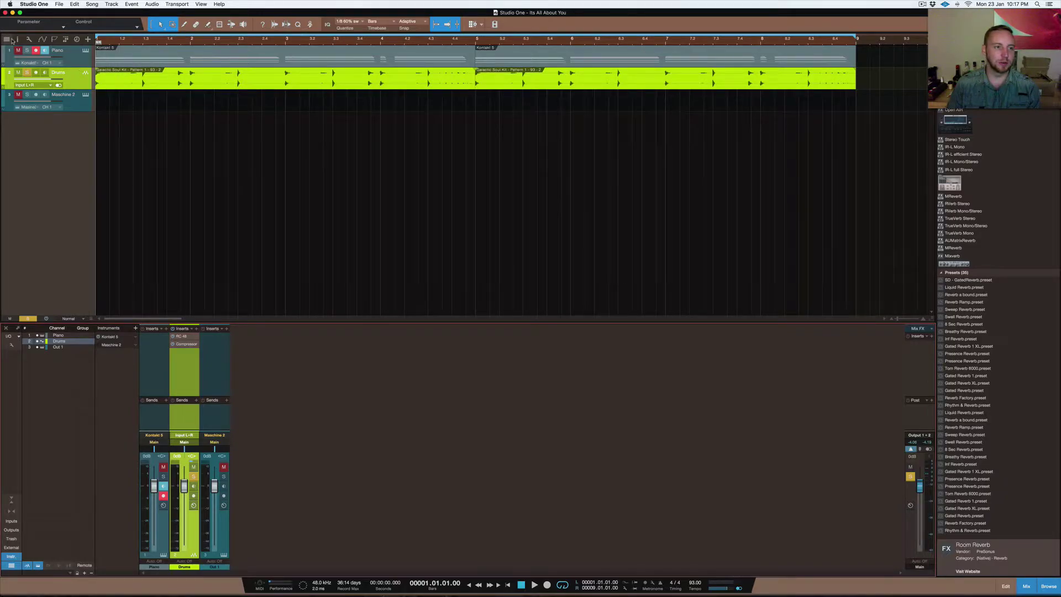
Clear the solo on the Drums track and play the loop with Piano and Drums together
click(18, 51)
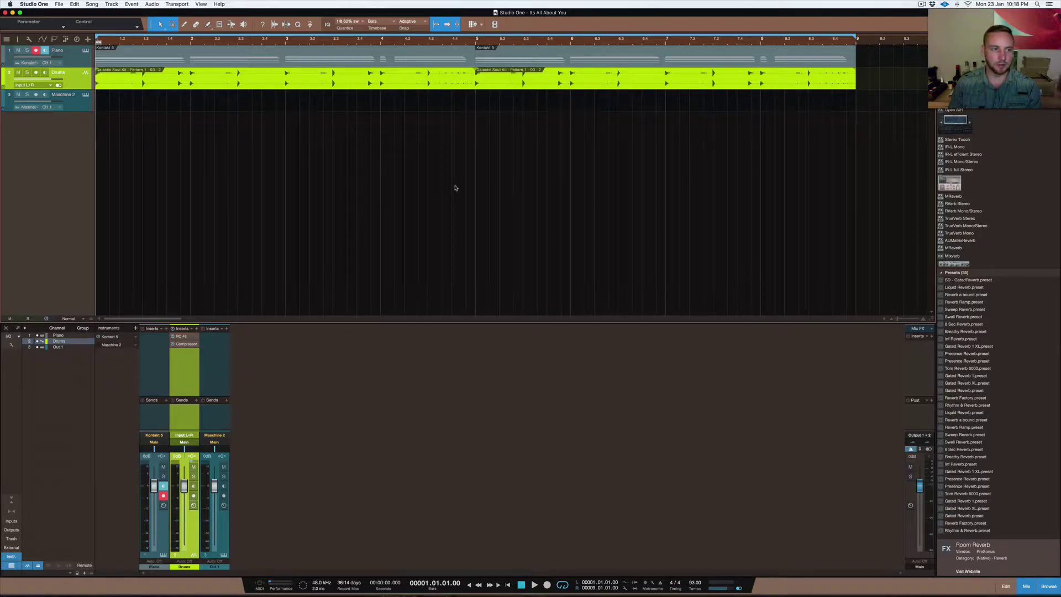
key(space)
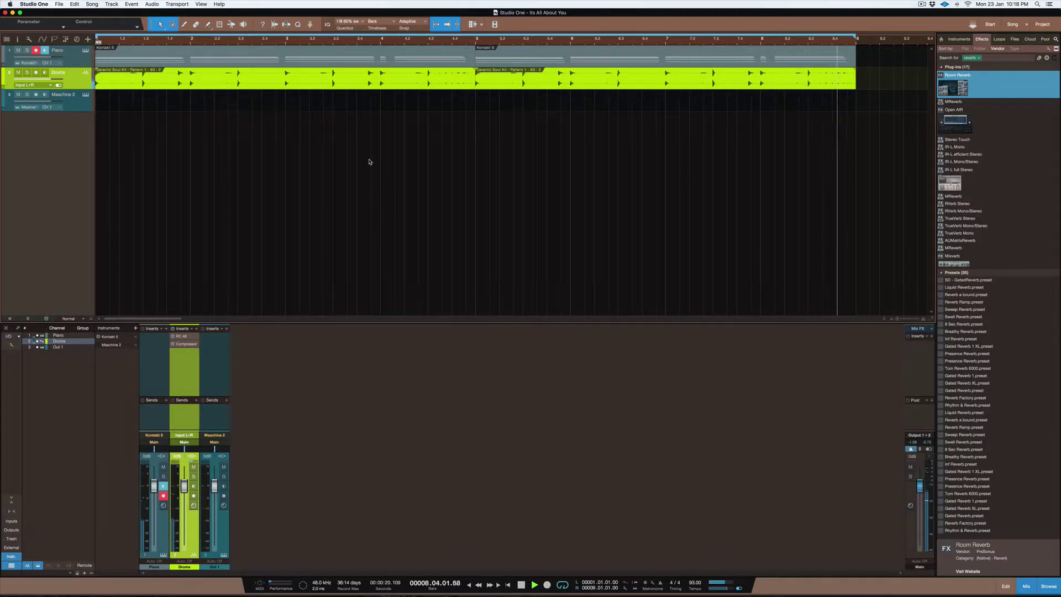
key(space)
click(922, 5)
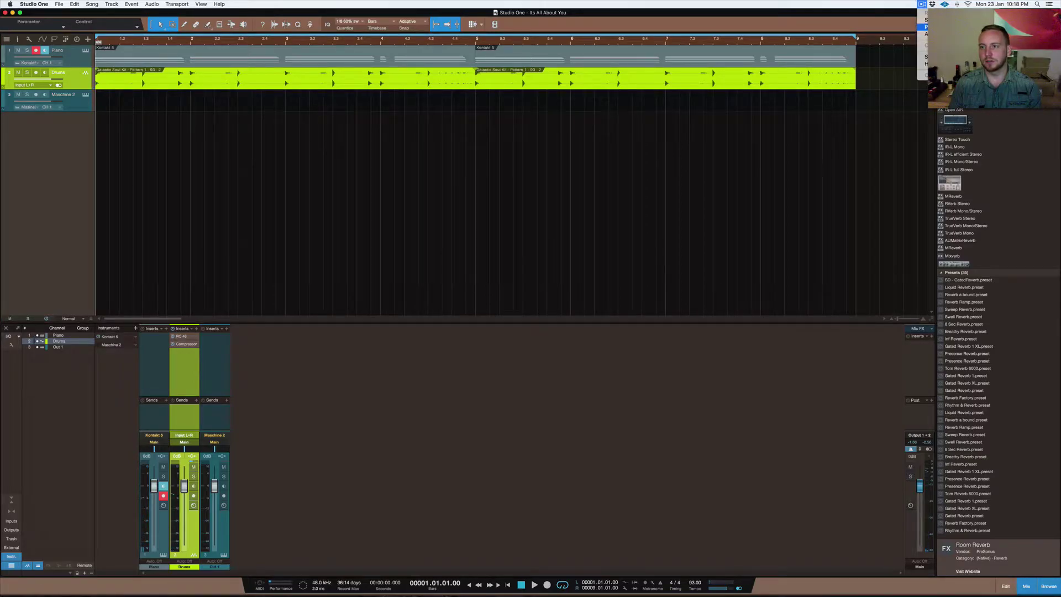
click(825, 131)
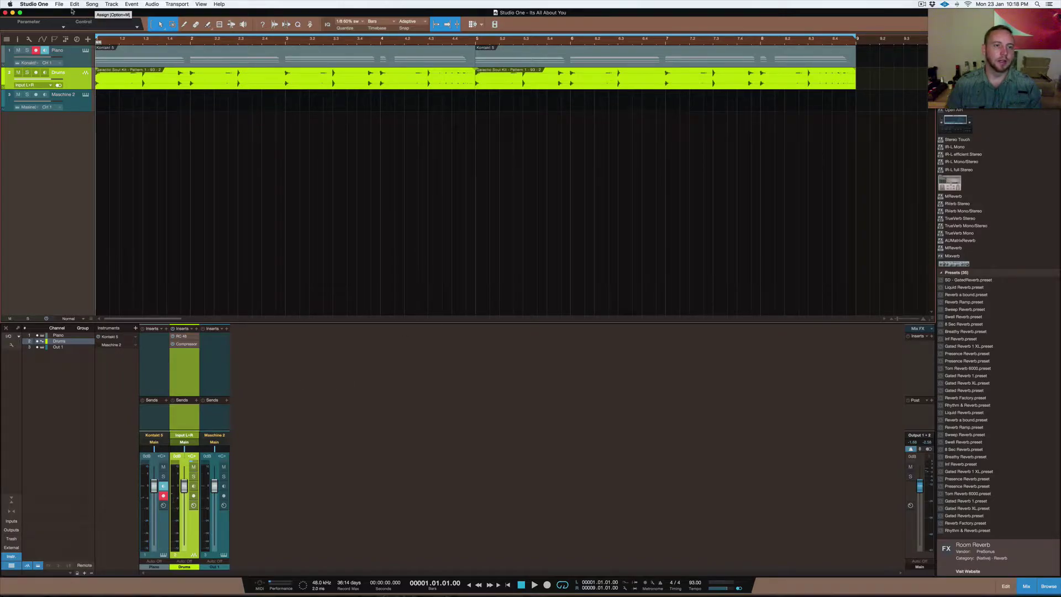
Open the Piano part in the note editor to examine its chords and bass notes, and return to the mixer
click(46, 54)
double_click(288, 55)
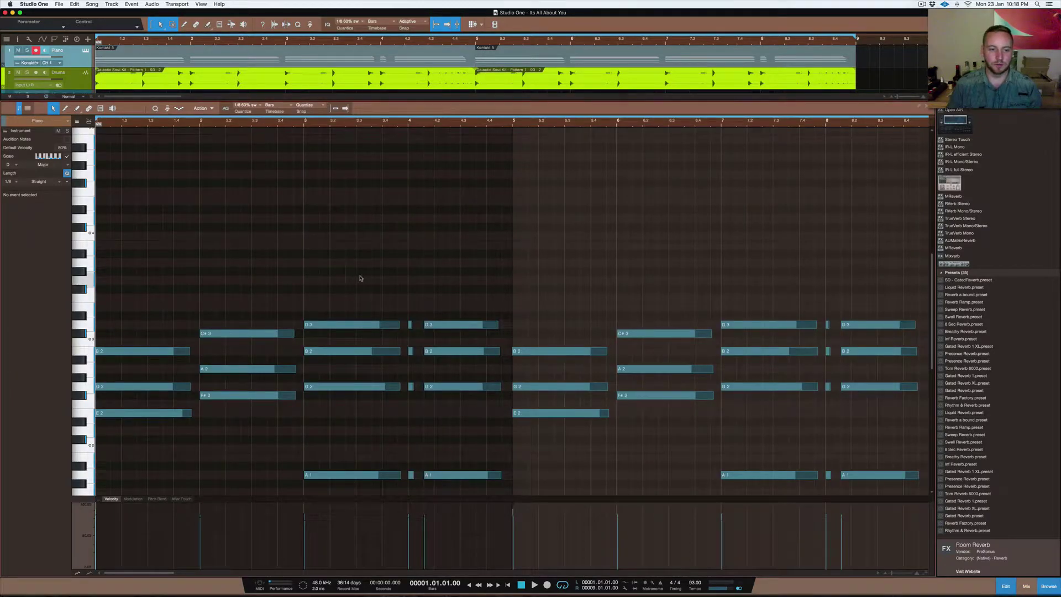
scroll(263, 255, down, 3)
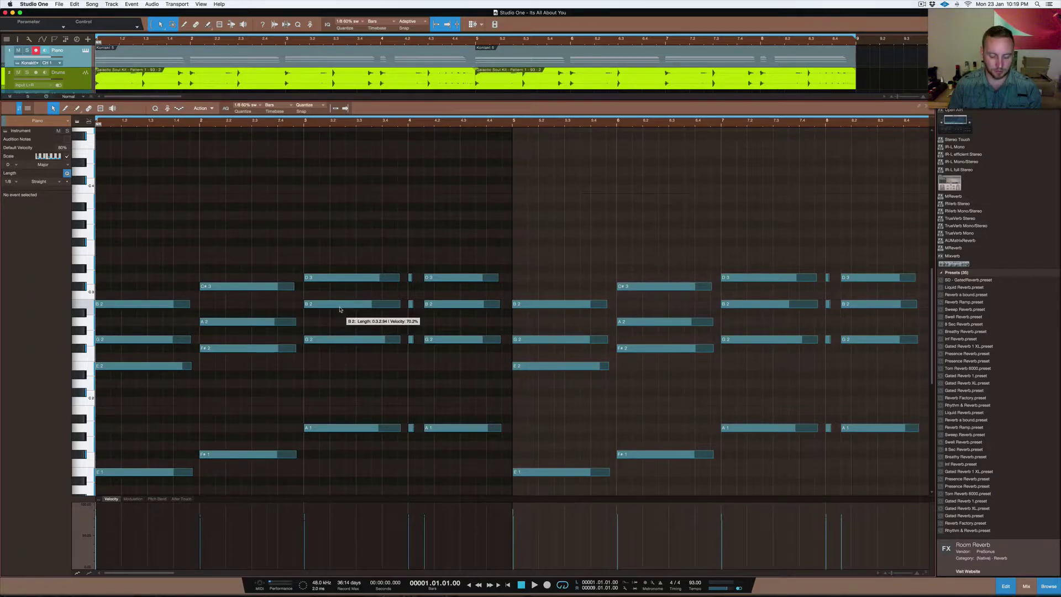
key(F3)
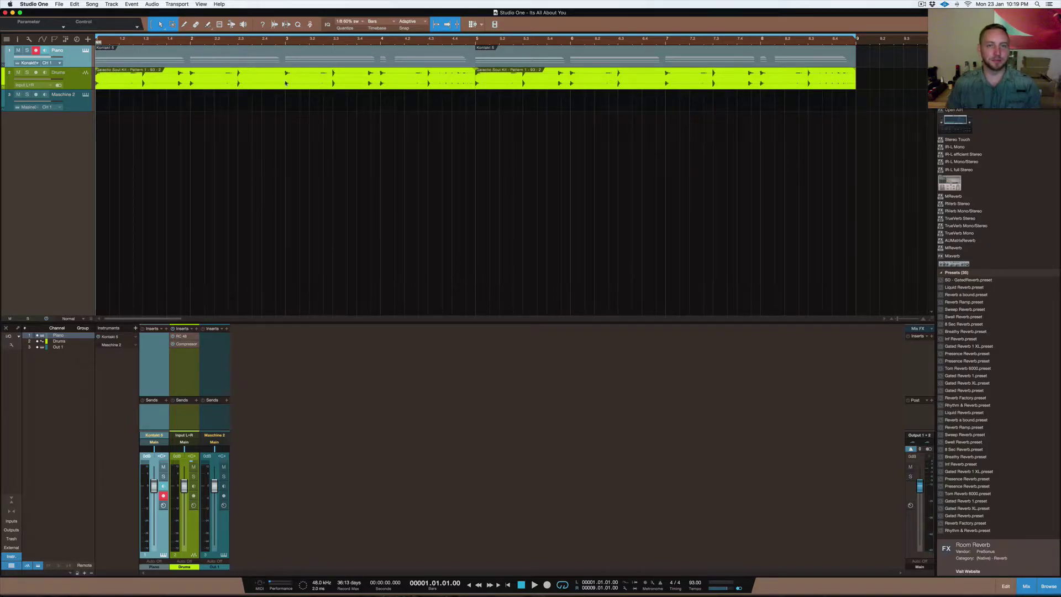
Examine the Drums waveform up close, checking the timing of the hits against the grid
click(128, 84)
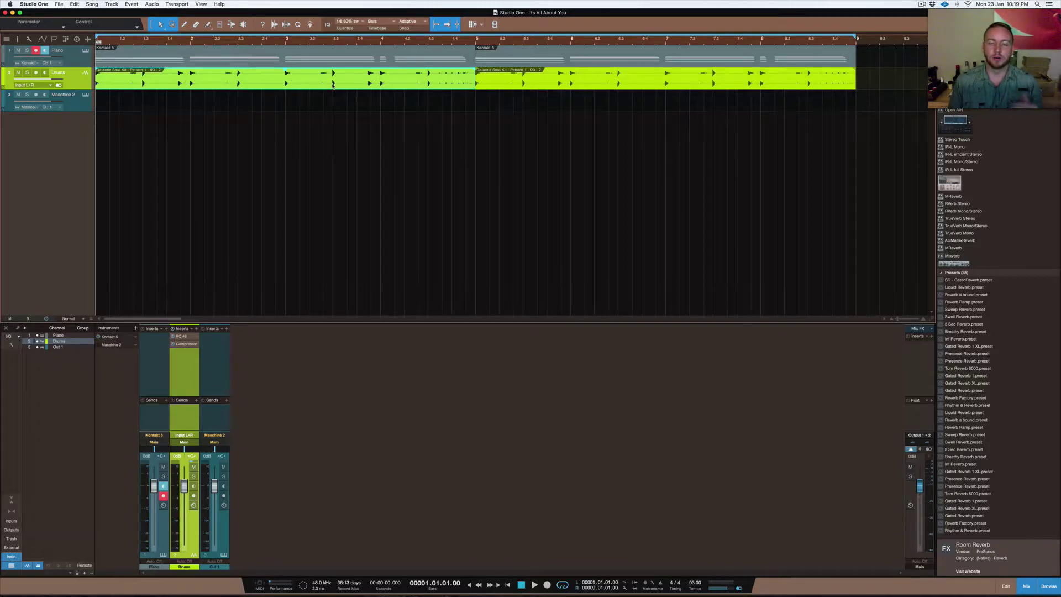
scroll(333, 84, up, 15)
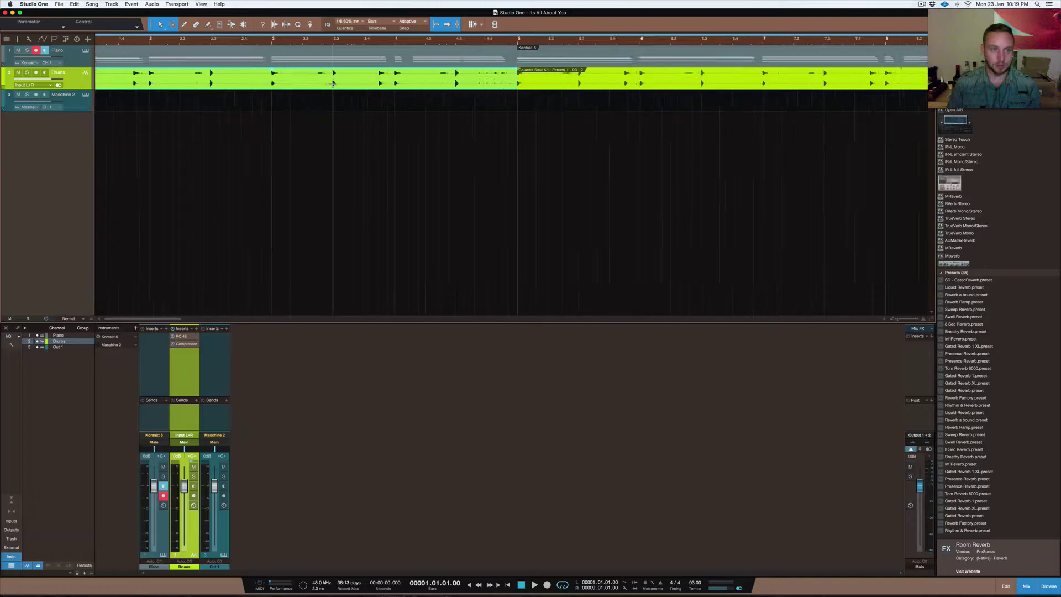
scroll(333, 84, up, 5)
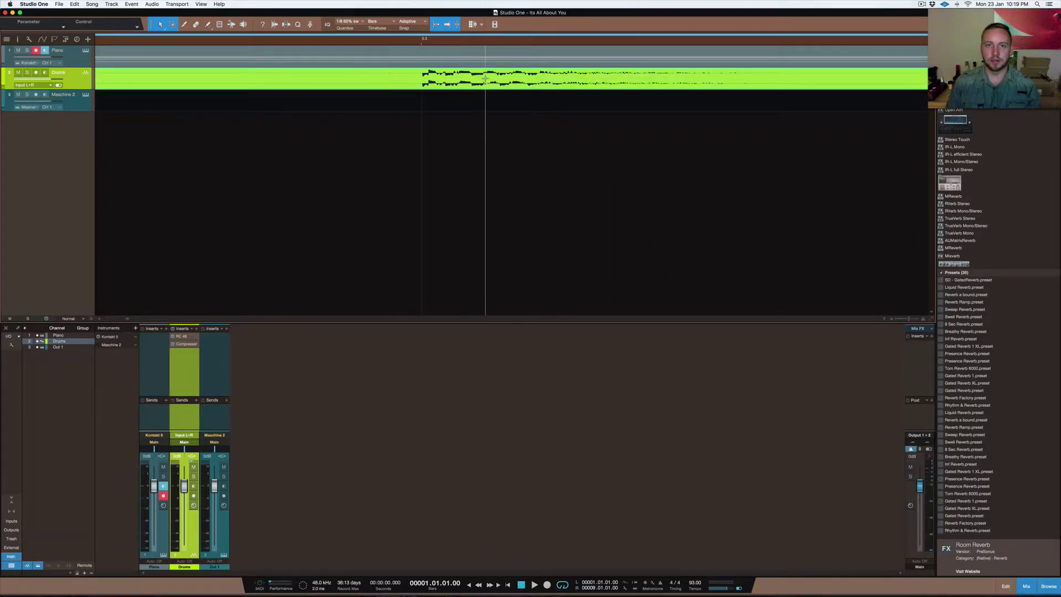
scroll(544, 81, down, 5)
scroll(543, 80, up, 4)
scroll(544, 80, up, 2)
scroll(490, 95, up, 4)
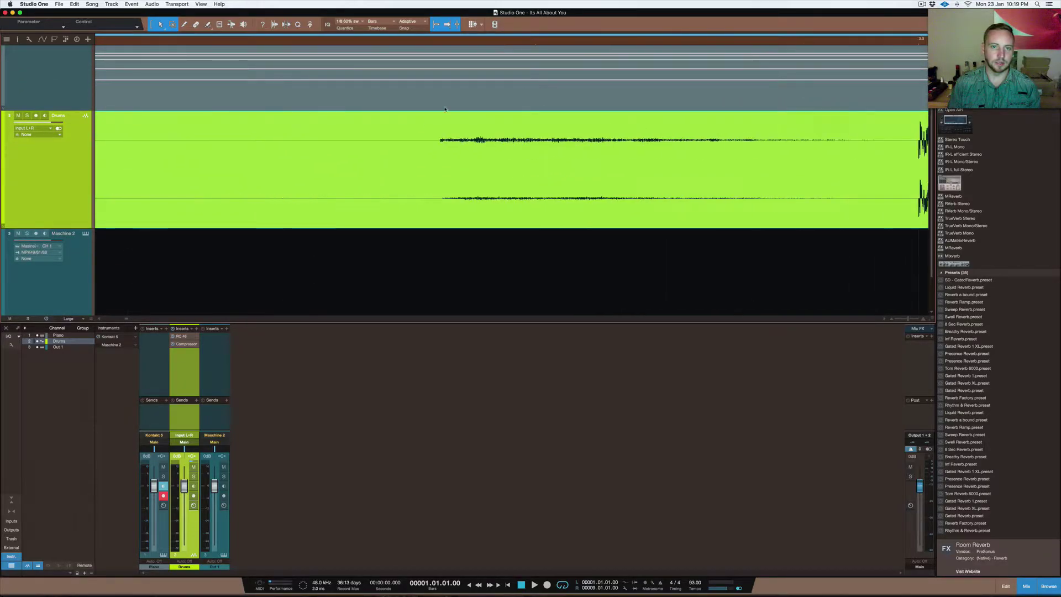
scroll(538, 140, down, 6)
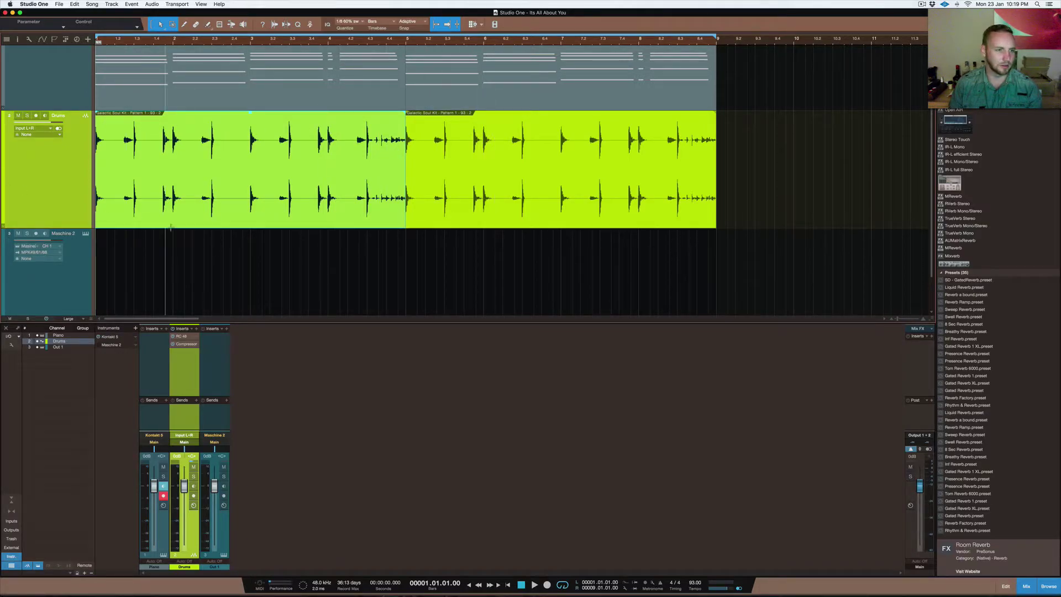
scroll(235, 158, up, 2)
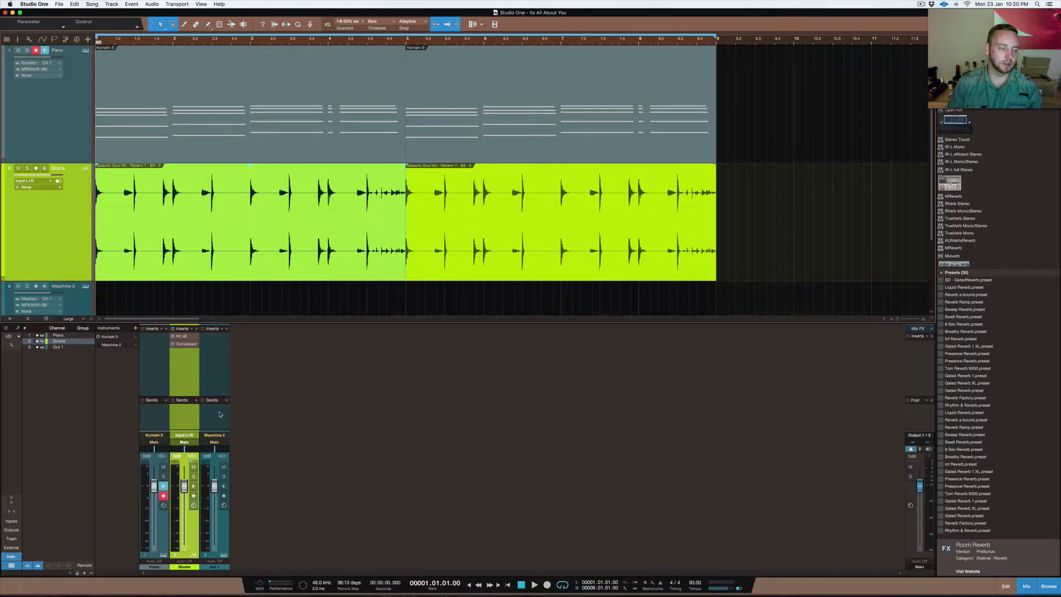
Open the Compressor on the Drums channel and set its Mix to 100%
click(182, 345)
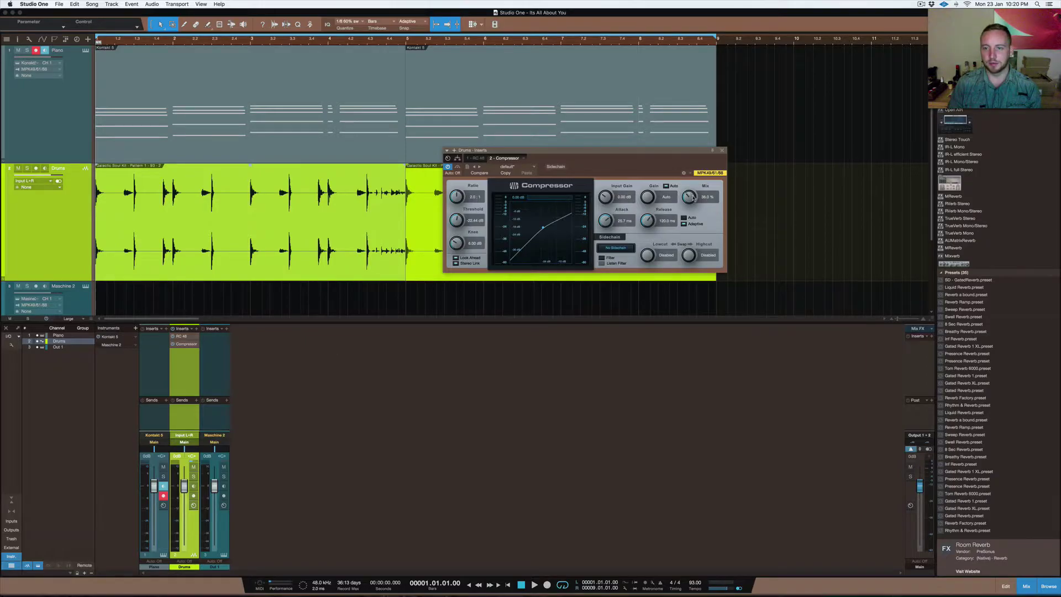
drag(621, 155, 663, 272)
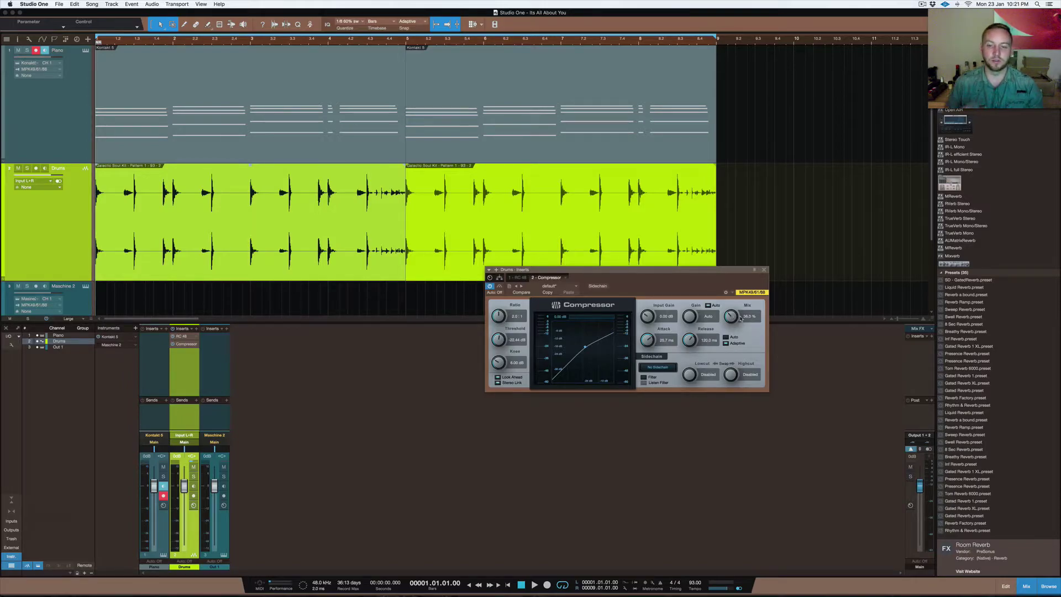
drag(739, 317, 726, 256)
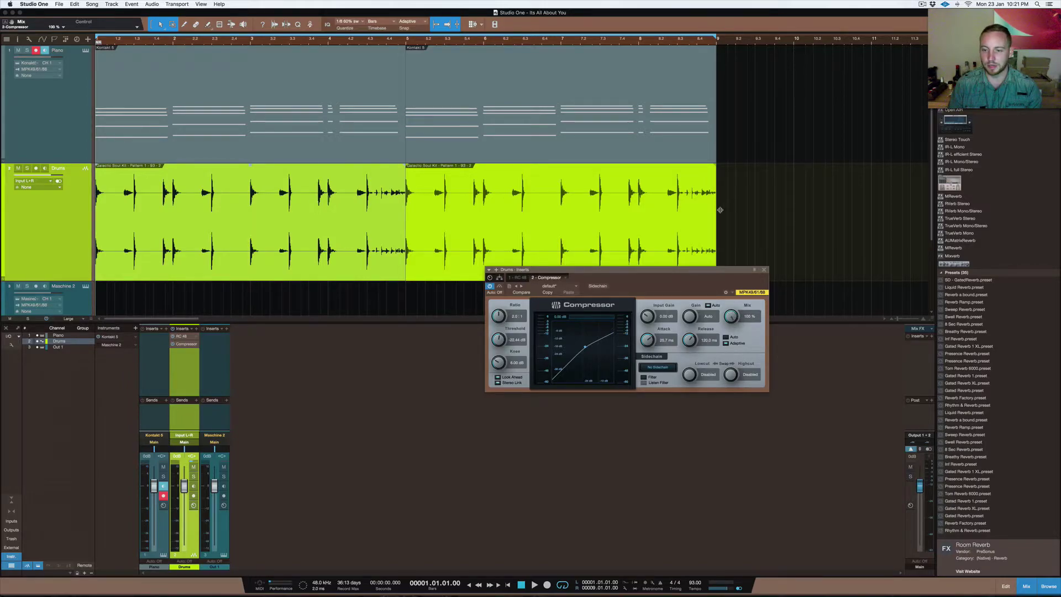
key(s)
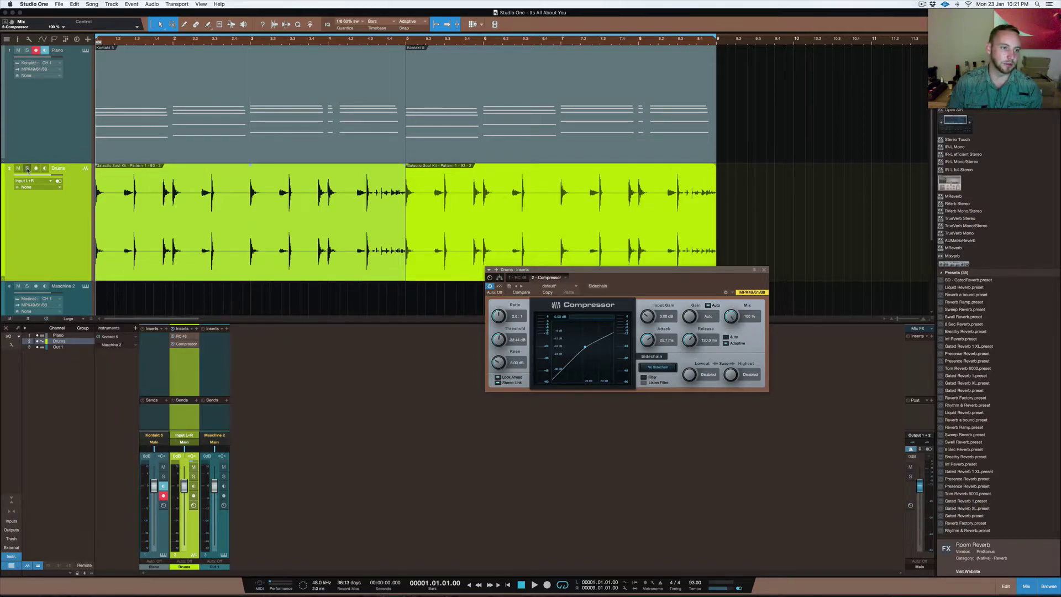
Audition the soloed drums, lower the Compressor's Mix on the Drums channel to about 38%, and listen again
key(space)
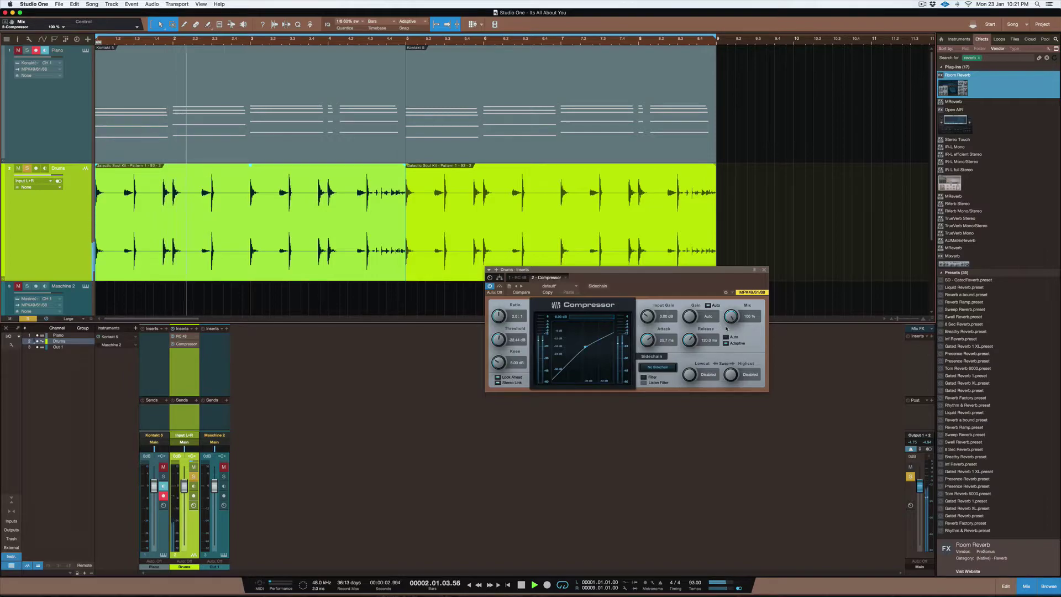
key(space)
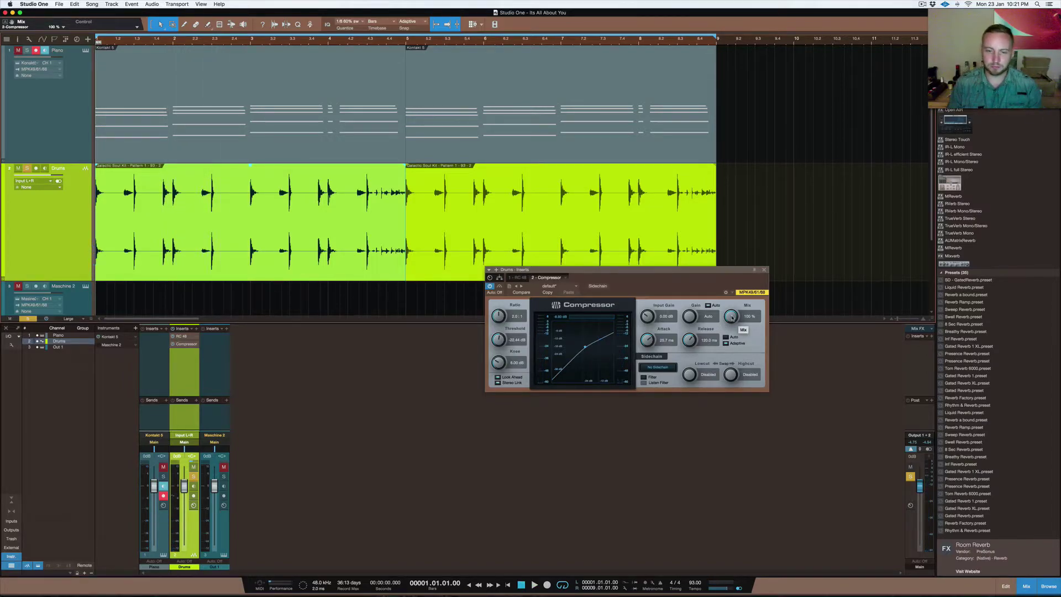
drag(731, 317, 735, 367)
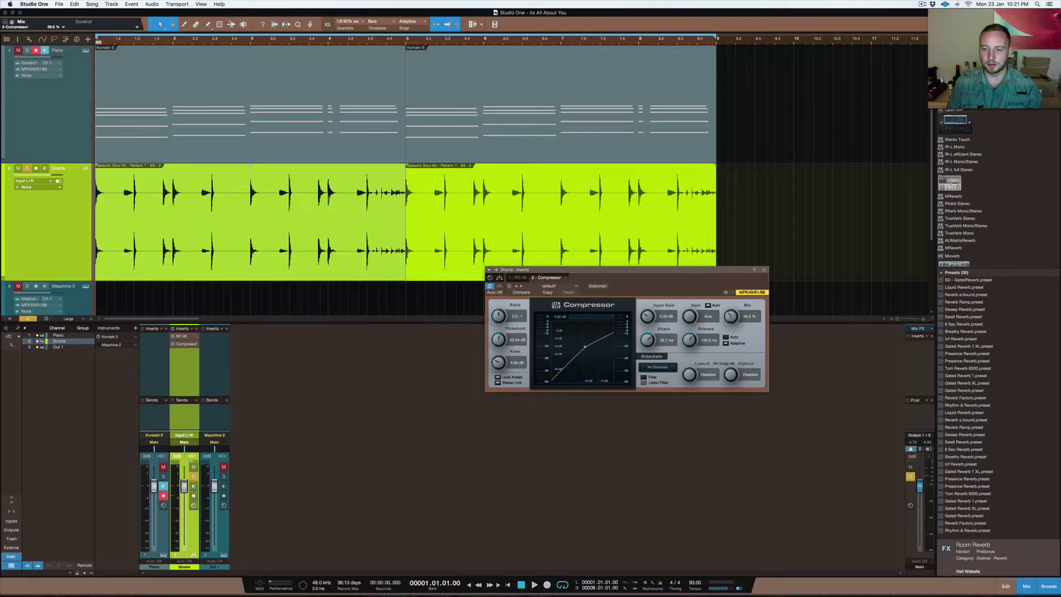
drag(730, 316, 731, 318)
key(space)
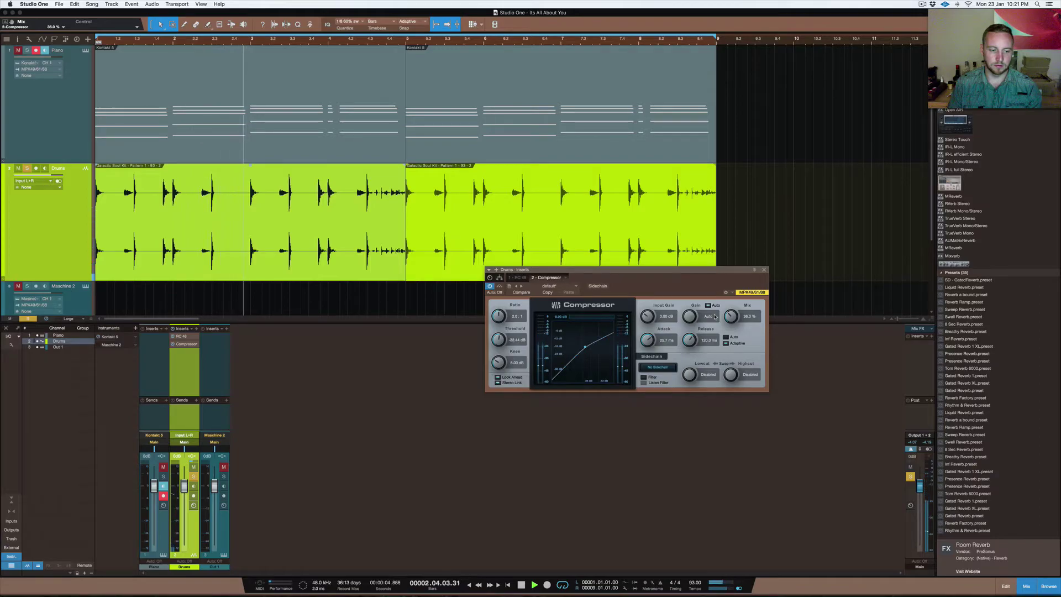
key(space)
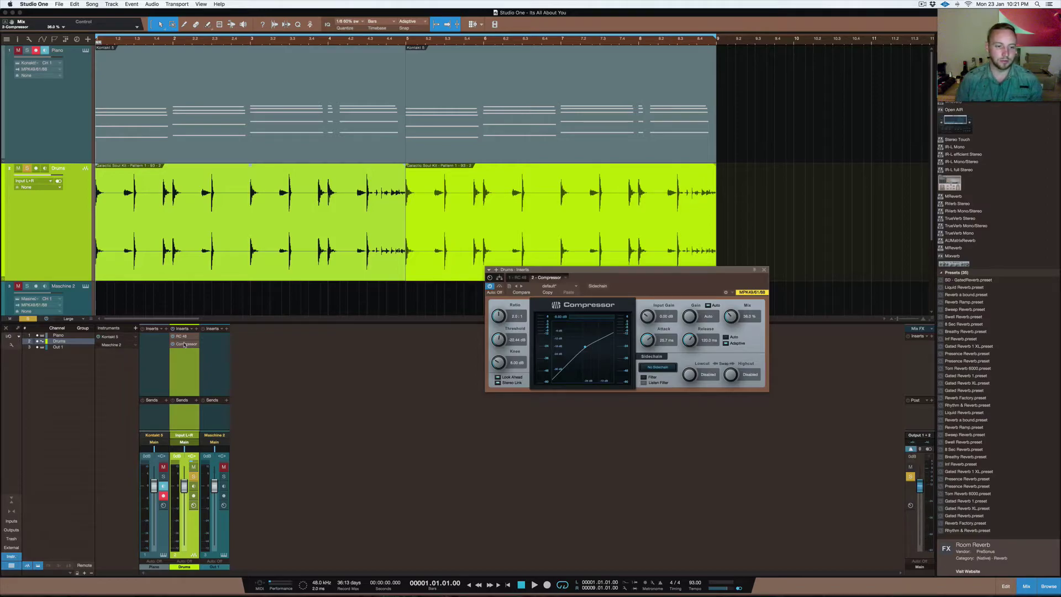
Open the RC 48 reverb on the Drums channel and arrange its window clear of the Compressor's
drag(734, 271, 806, 69)
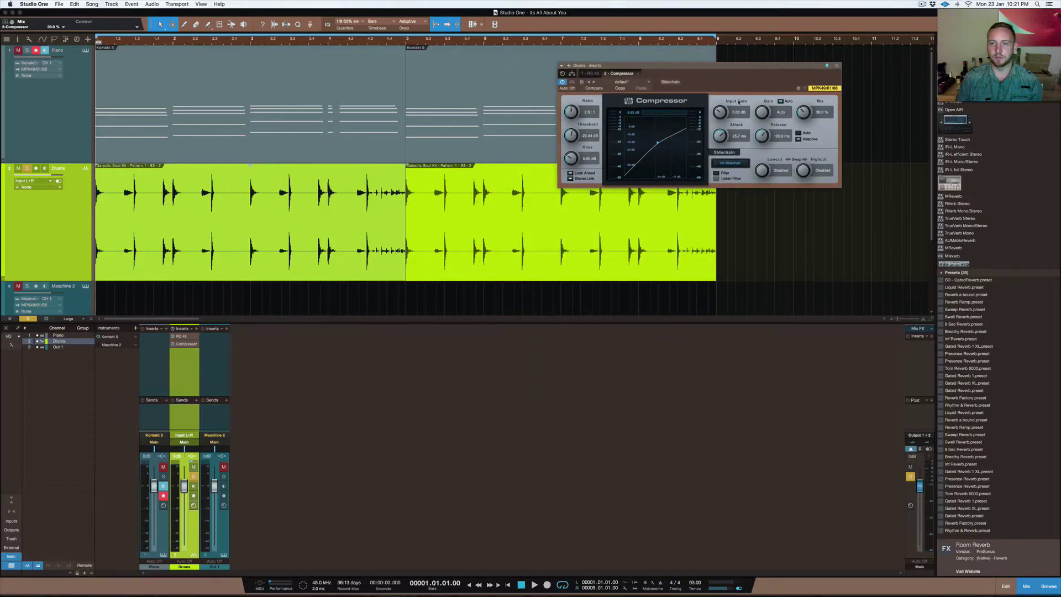
click(182, 336)
drag(563, 195, 789, 193)
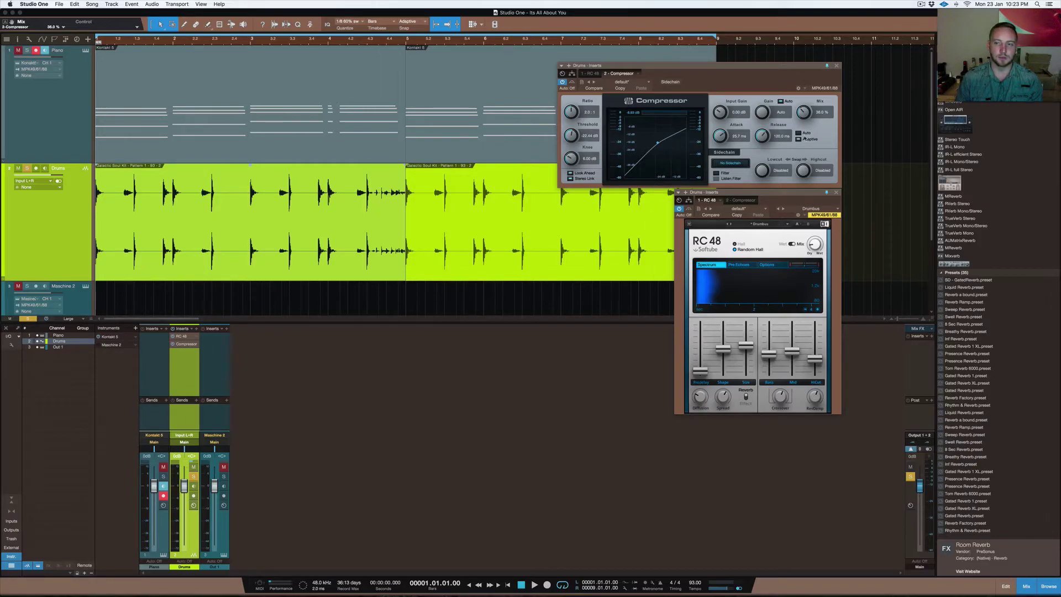
click(472, 379)
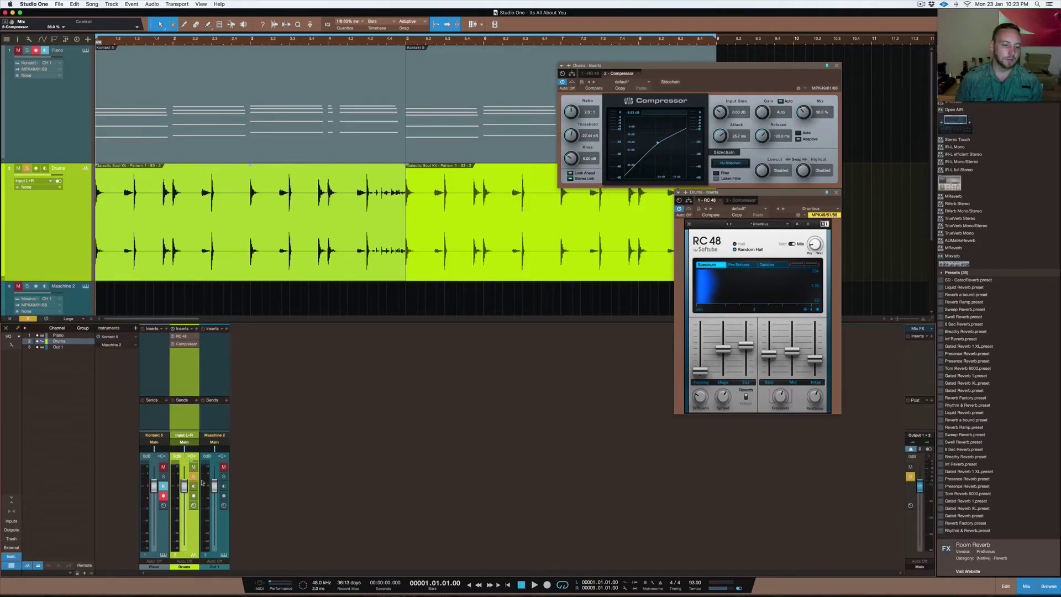
Add a bus channel to the mixer and copy the RC 48 and Compressor inserts from Drums onto it
right_click(305, 399)
click(332, 455)
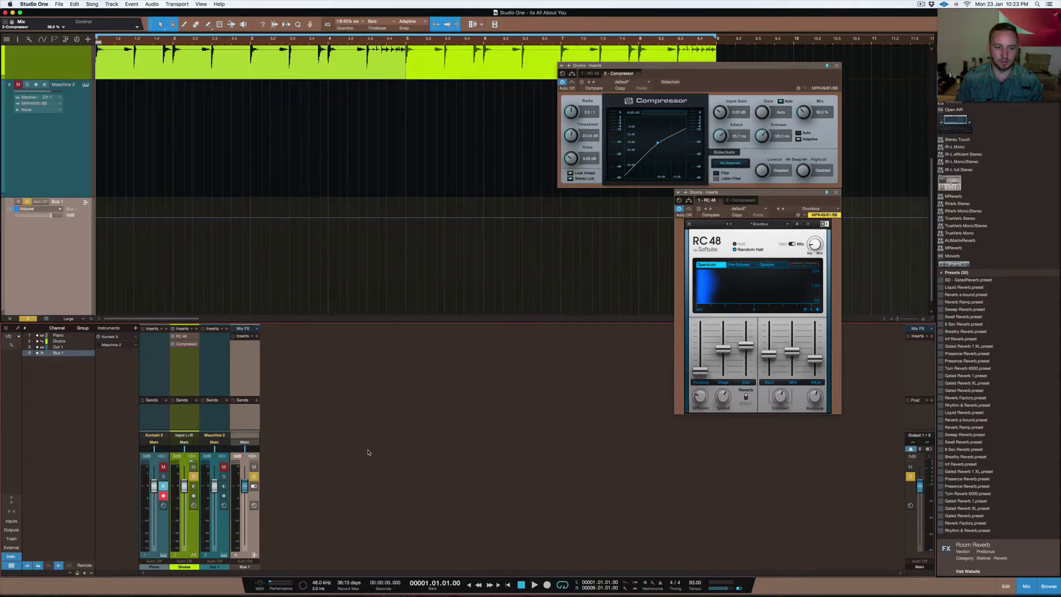
drag(179, 337, 245, 362)
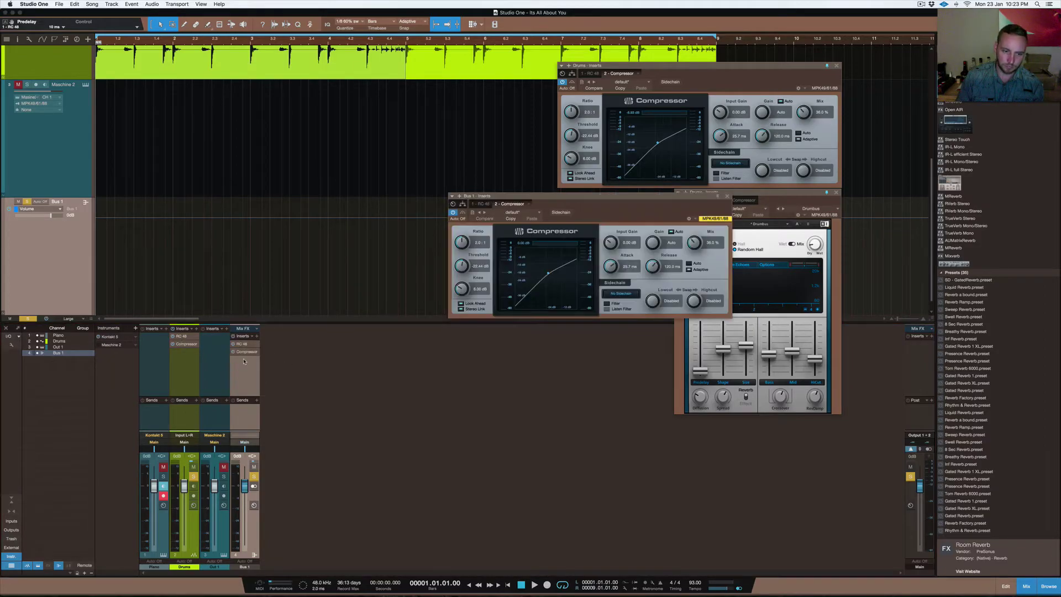
Deactivate the original inserts on the Drums channel and rename the new bus channel Verb
click(172, 328)
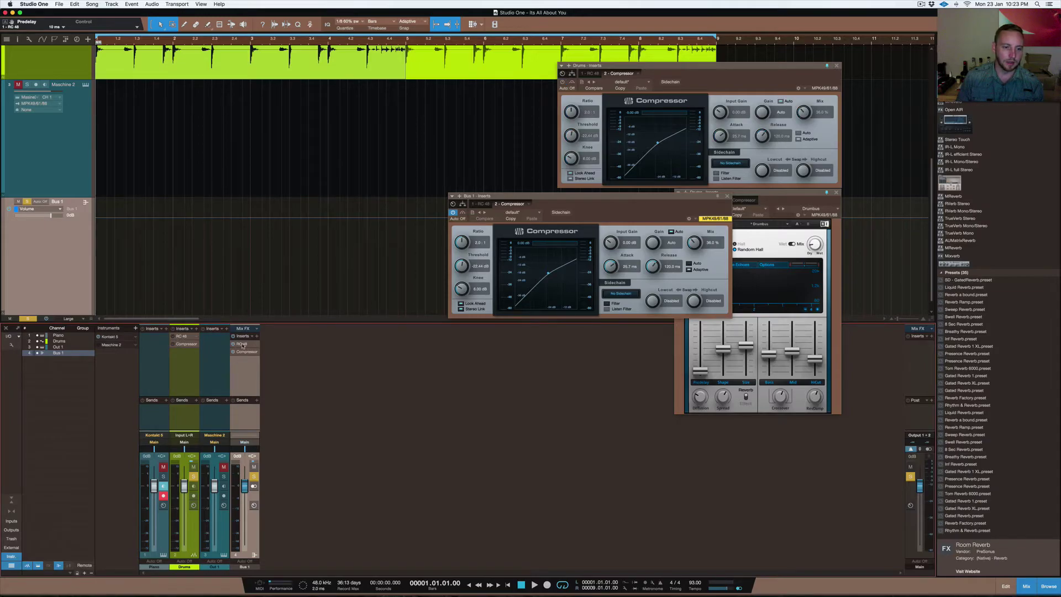
double_click(241, 567)
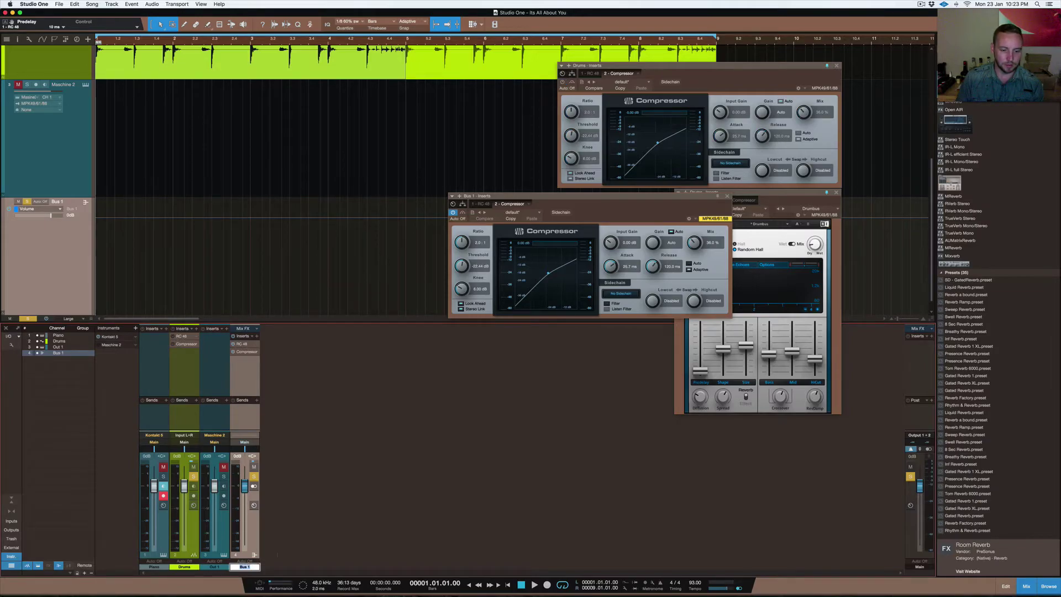
text(Dr)
key(BackSpace)
text(Verb)
key(Return)
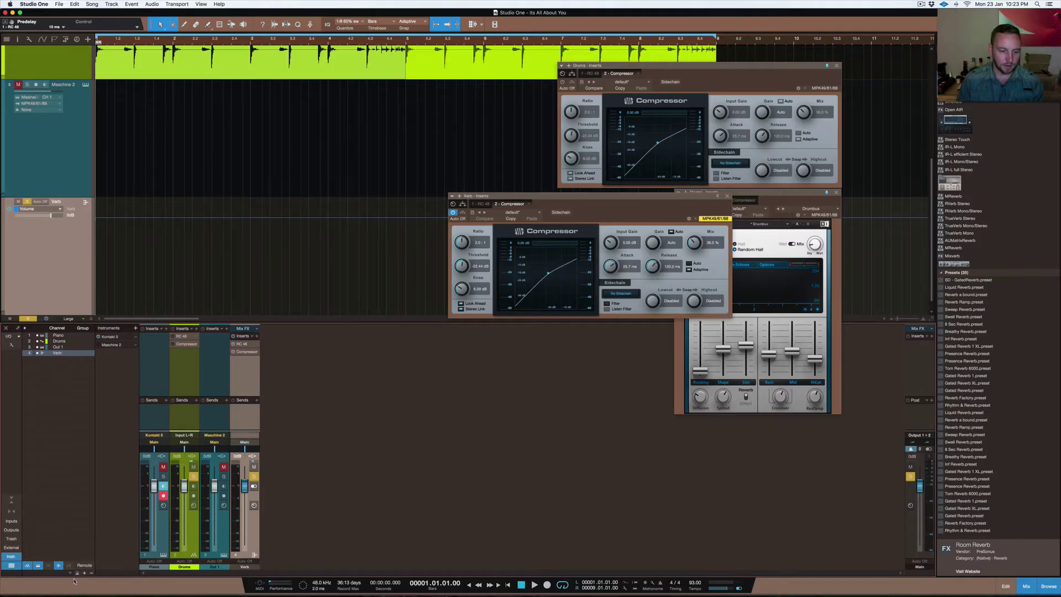
Add a send to Verb on the Drums channel and try different send levels
click(196, 399)
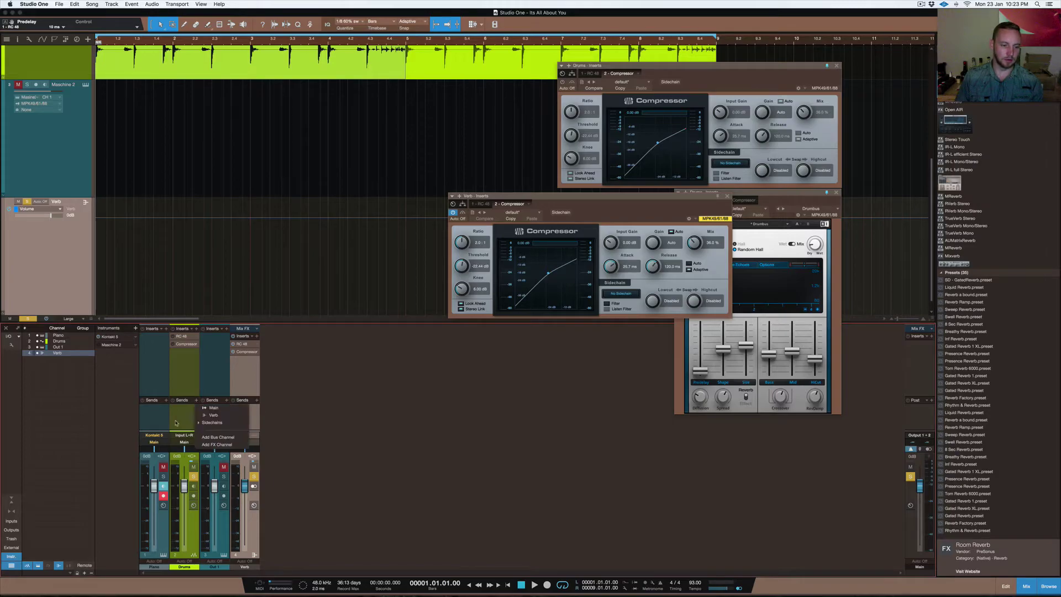
click(217, 415)
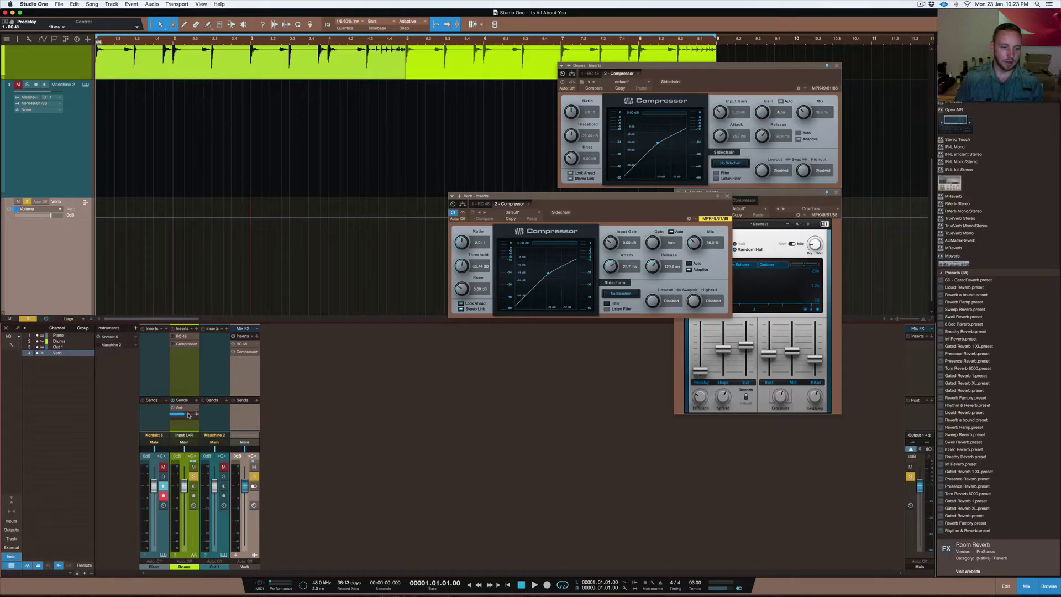
drag(194, 415, 216, 417)
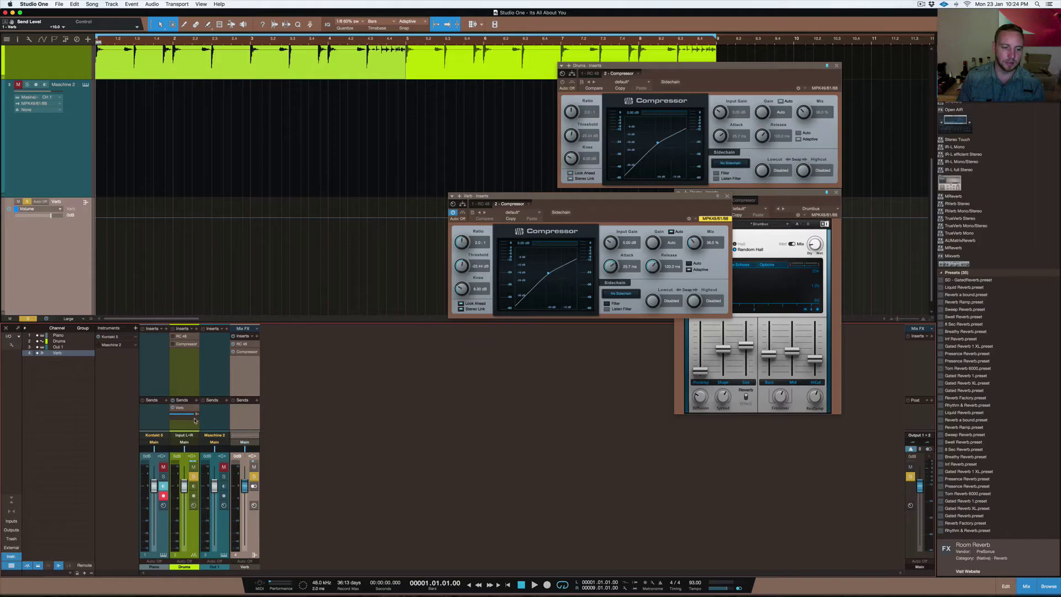
drag(188, 416, 181, 417)
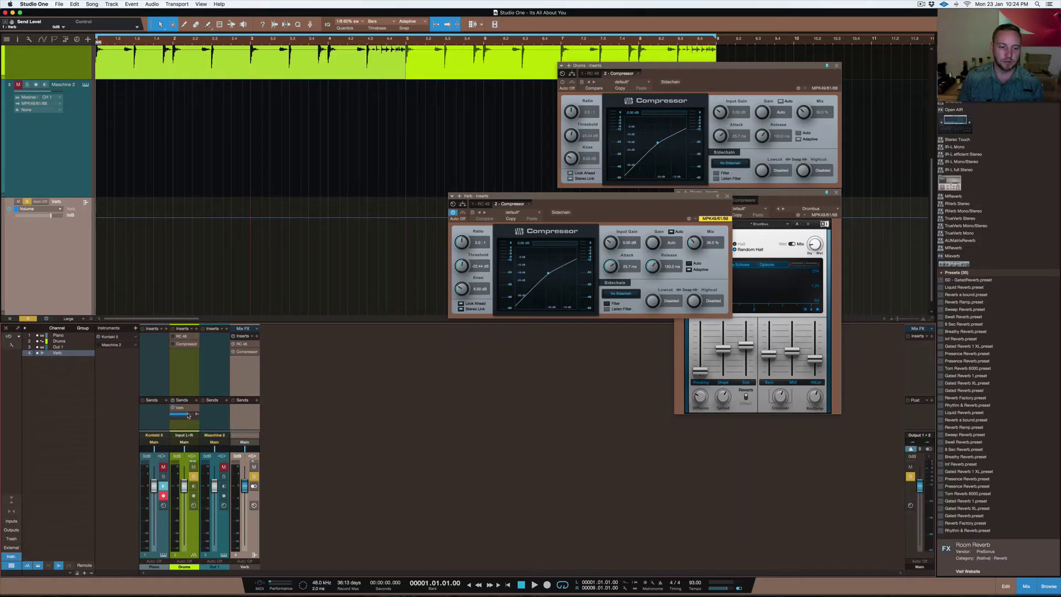
mouse_move(188, 417)
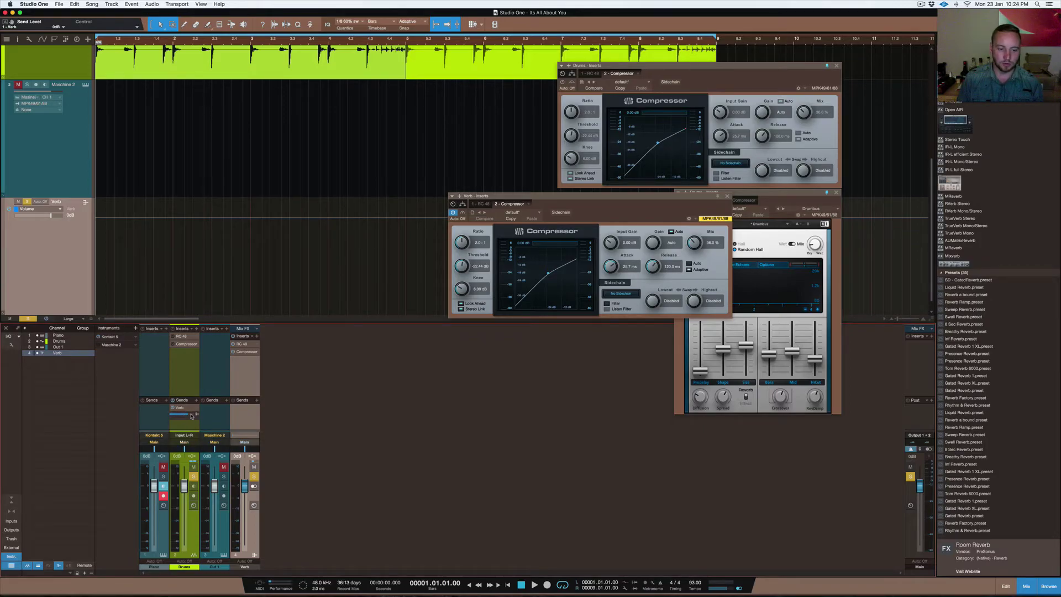
drag(187, 417, 188, 416)
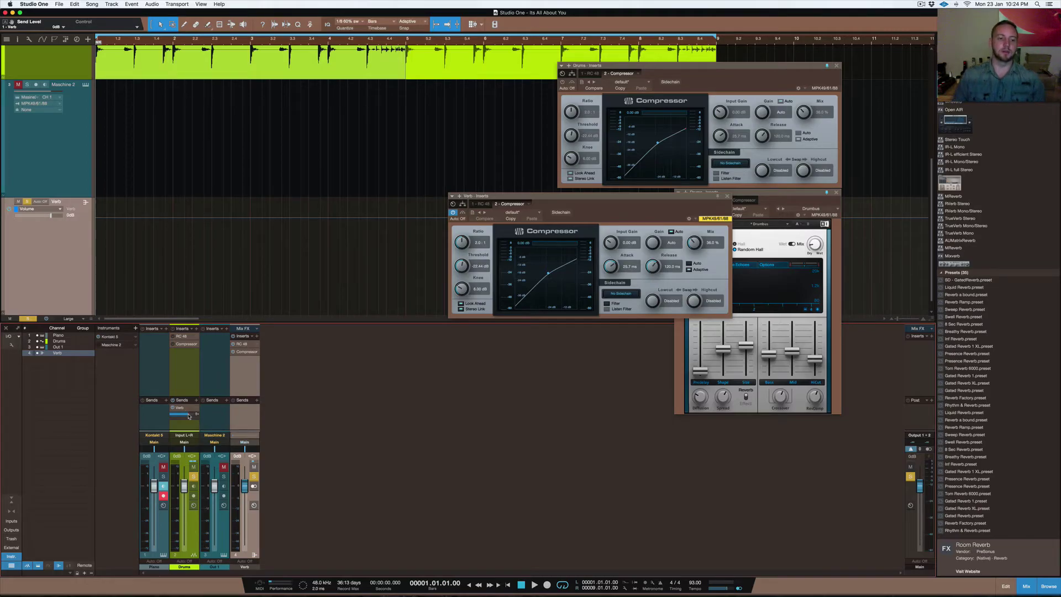
Try lowering the Verb channel's volume, play the loop briefly, and reset the fader to 0 dB
mouse_move(247, 485)
mouse_down()
mouse_move(248, 522)
mouse_move(248, 490)
mouse_up()
key(space)
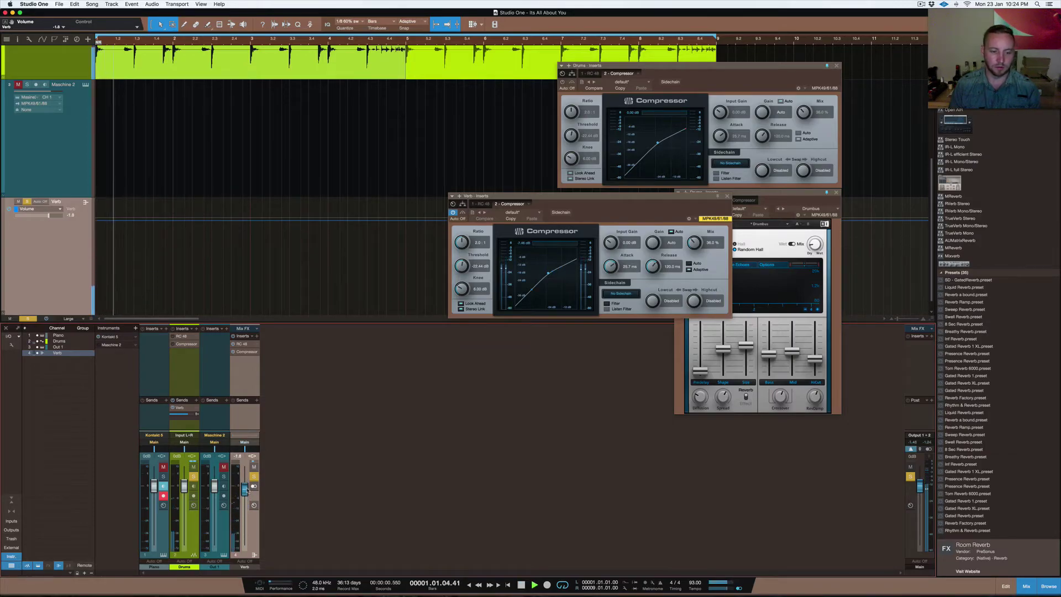
key(space)
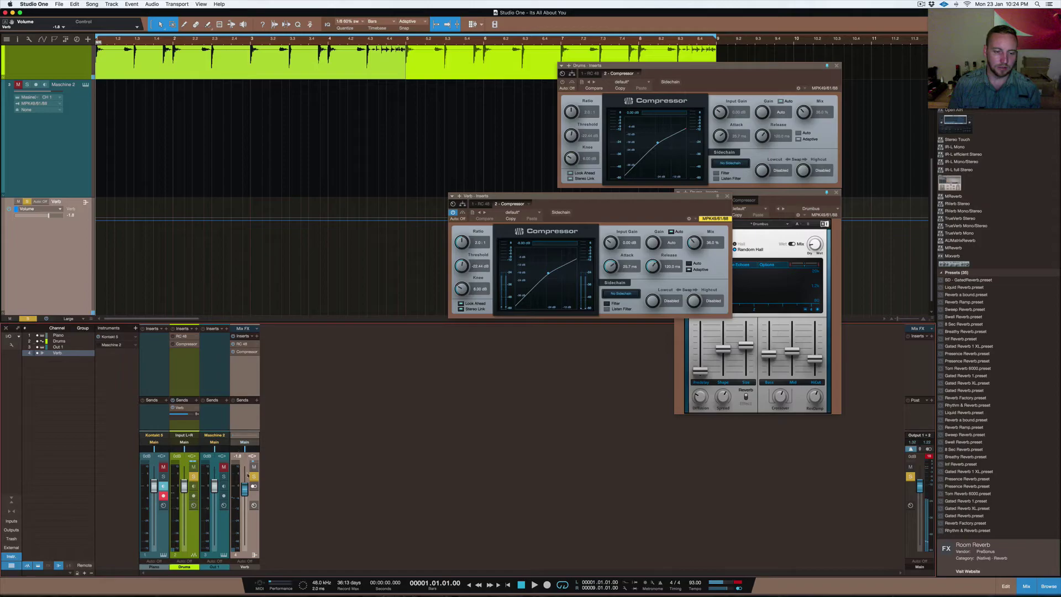
alt+click(245, 489)
drag(245, 489, 247, 533)
alt+click(245, 516)
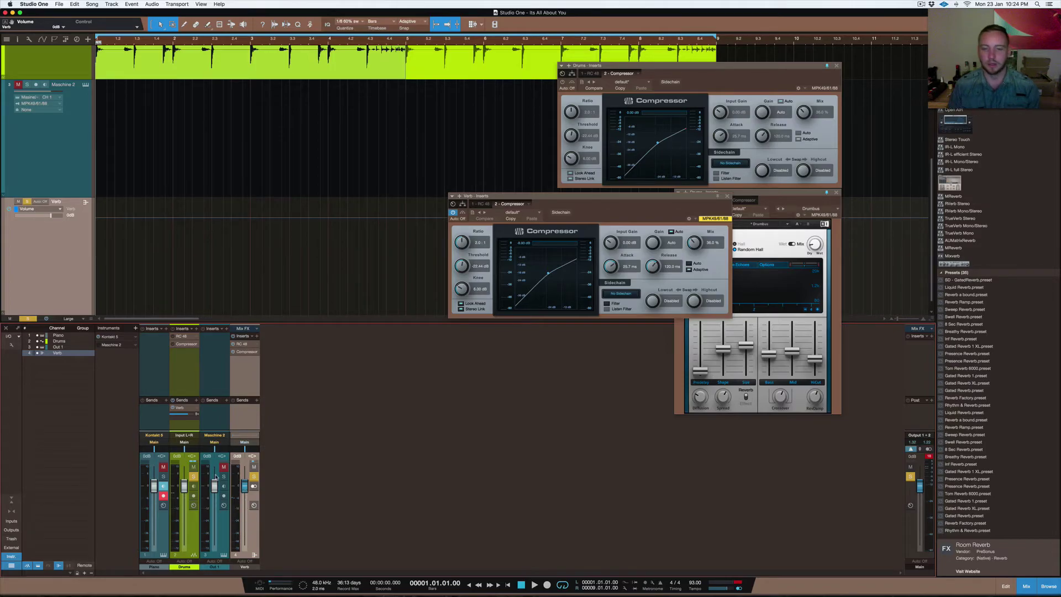
Close the plug-in windows of the Verb and Drums channels
drag(598, 197, 530, 216)
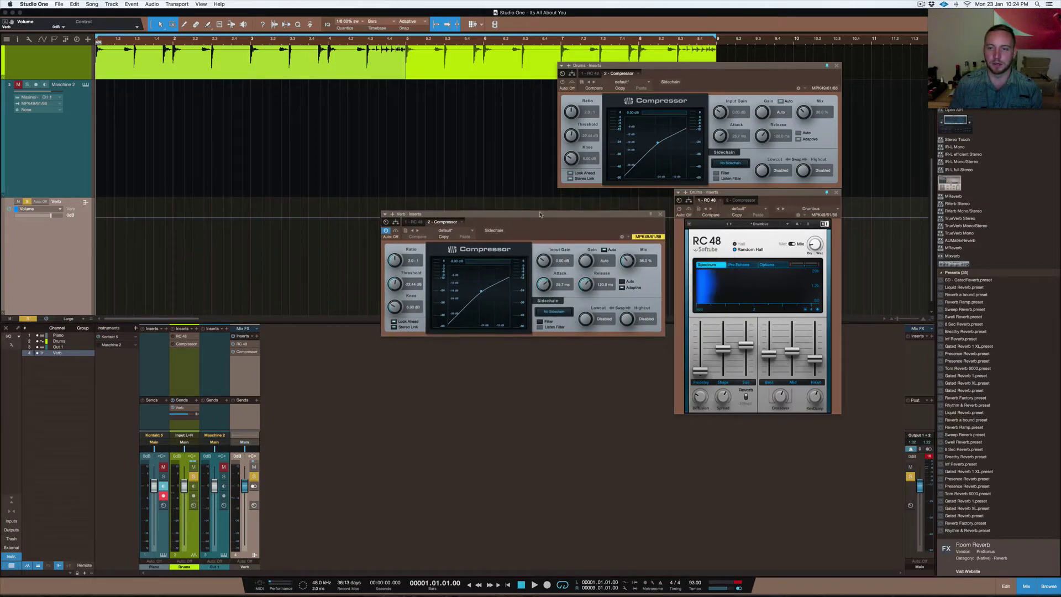
click(660, 214)
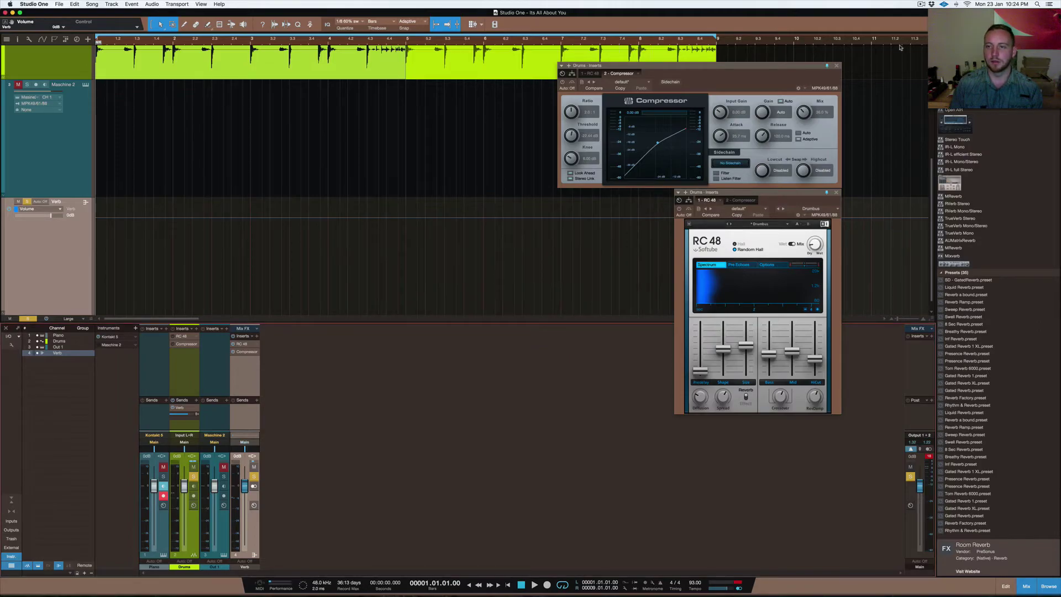
click(836, 66)
click(835, 192)
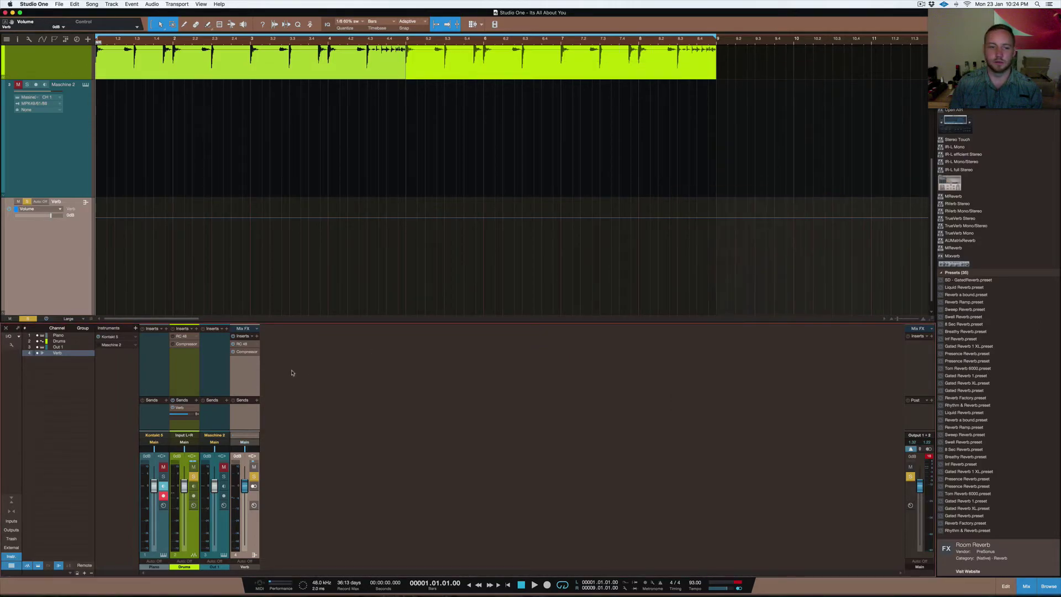
On the Verb bus, switch the RC 48 from Mix to Wet and set the Compressor's Mix to 100%
click(245, 343)
click(247, 351)
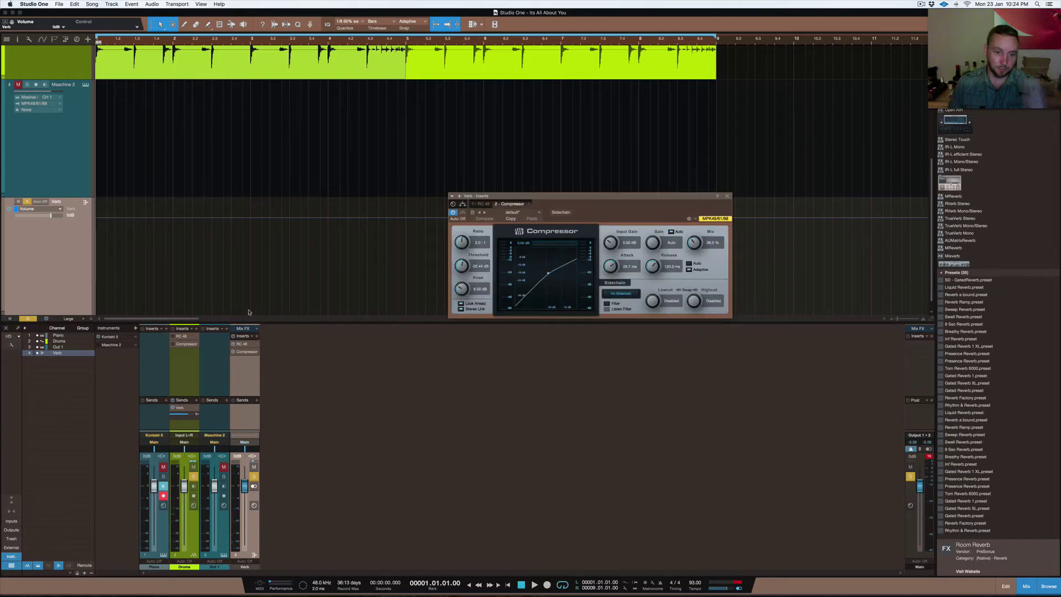
drag(644, 204, 697, 298)
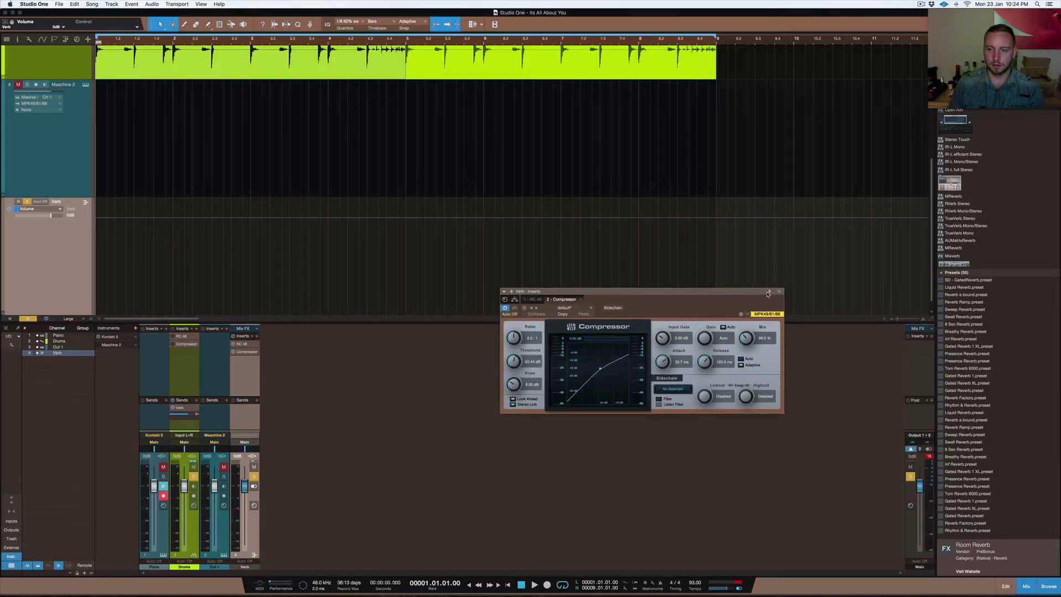
click(245, 344)
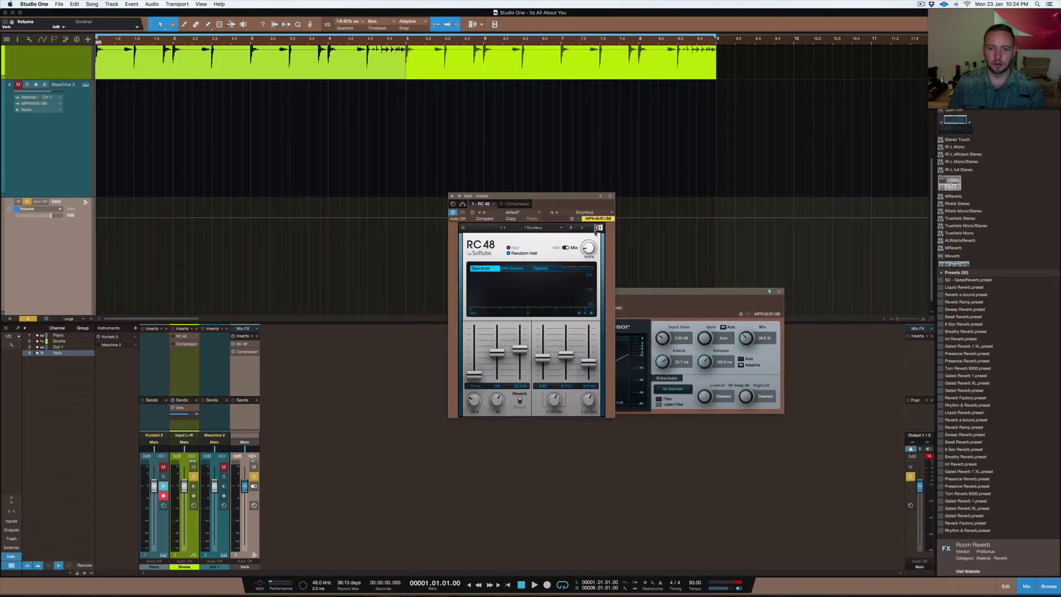
drag(560, 205, 729, 69)
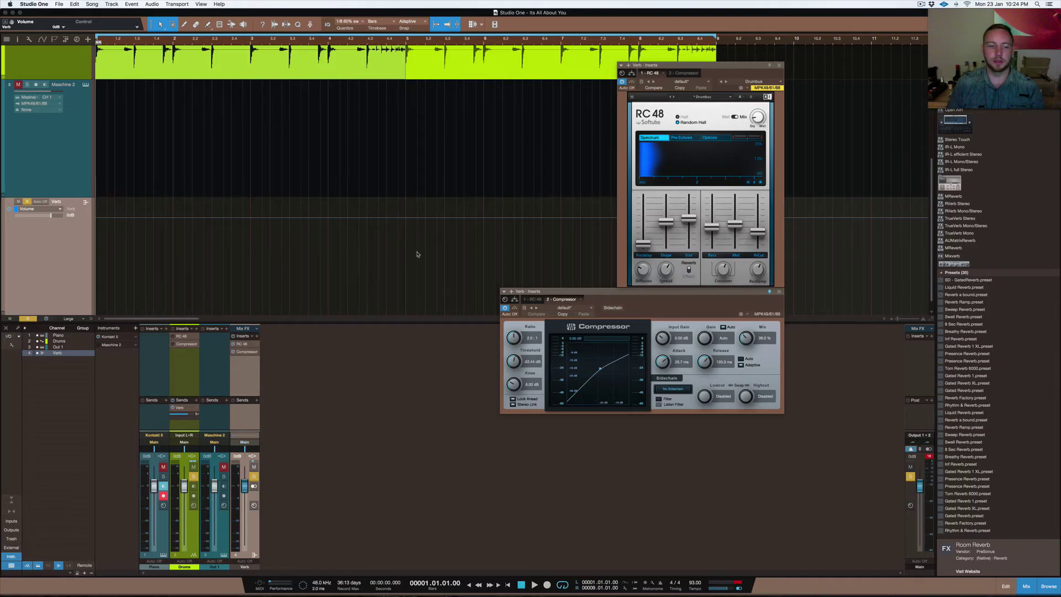
click(734, 117)
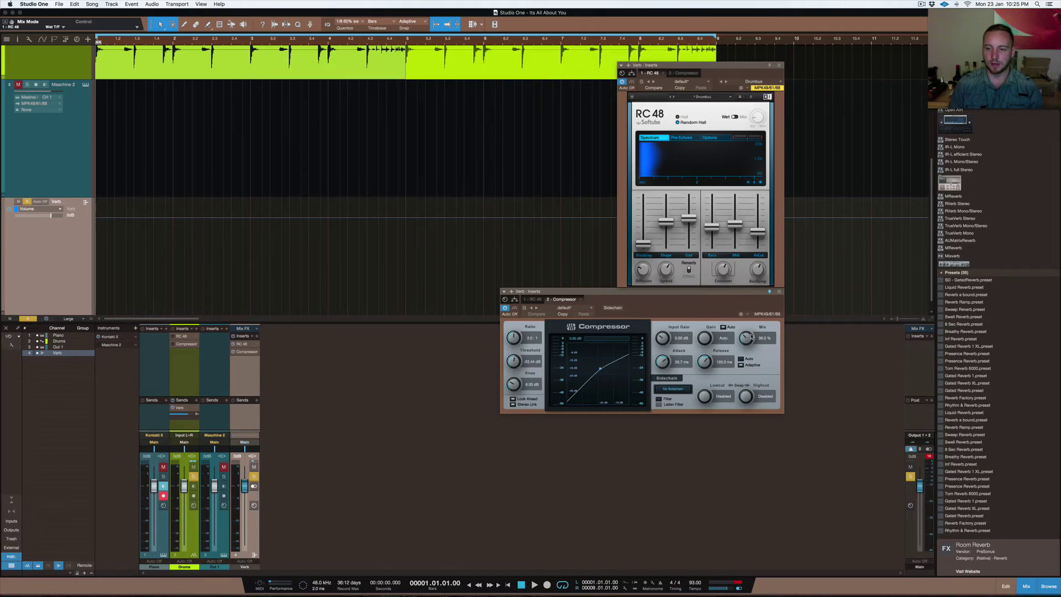
drag(744, 337, 728, 189)
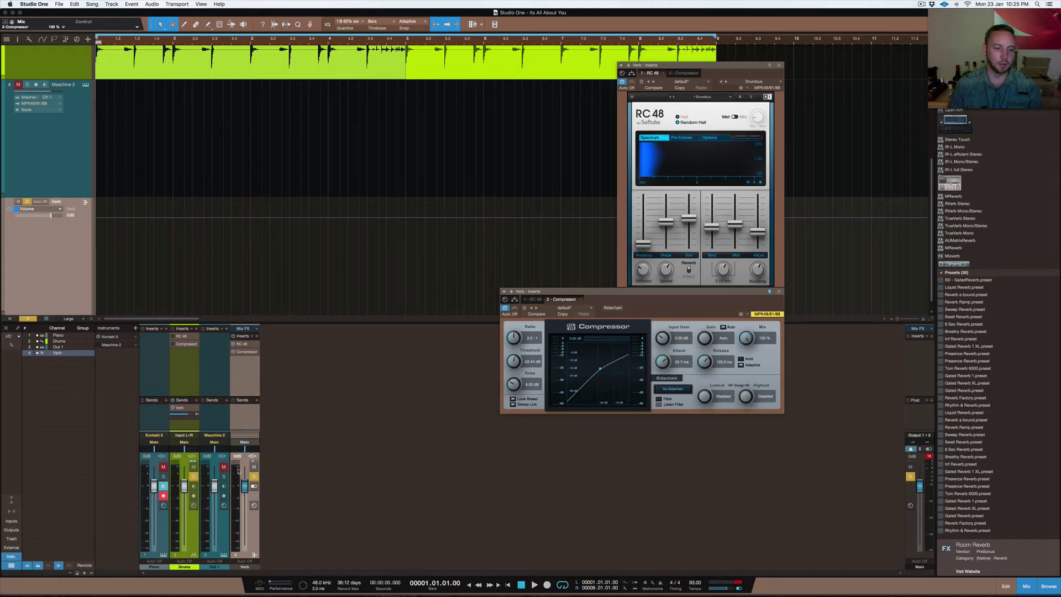
Play the drums with the wet reverb bus and lower the Verb channel's volume to about -13.5 dB
key(space)
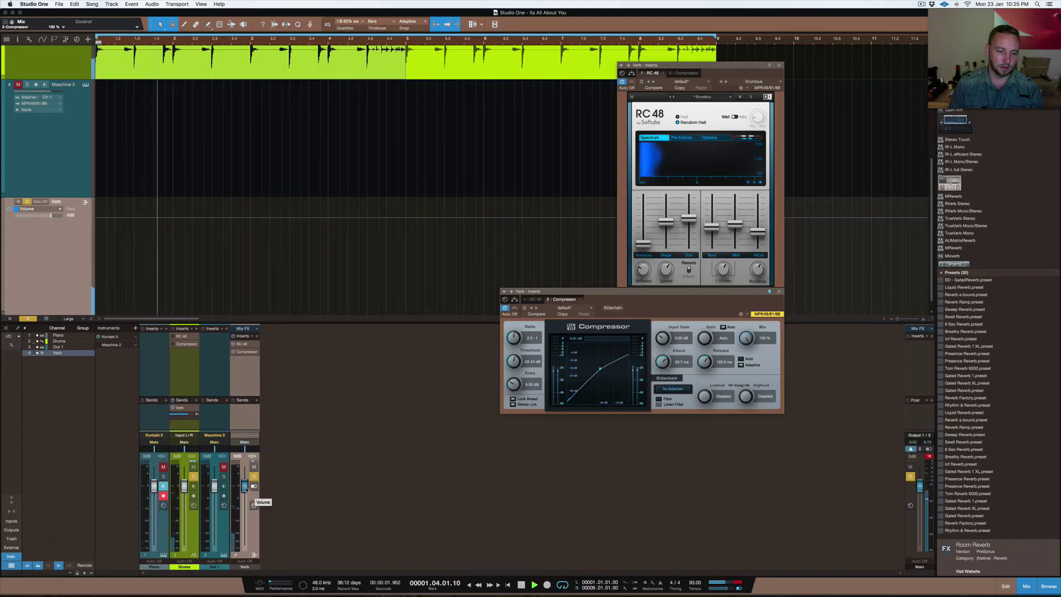
key(space)
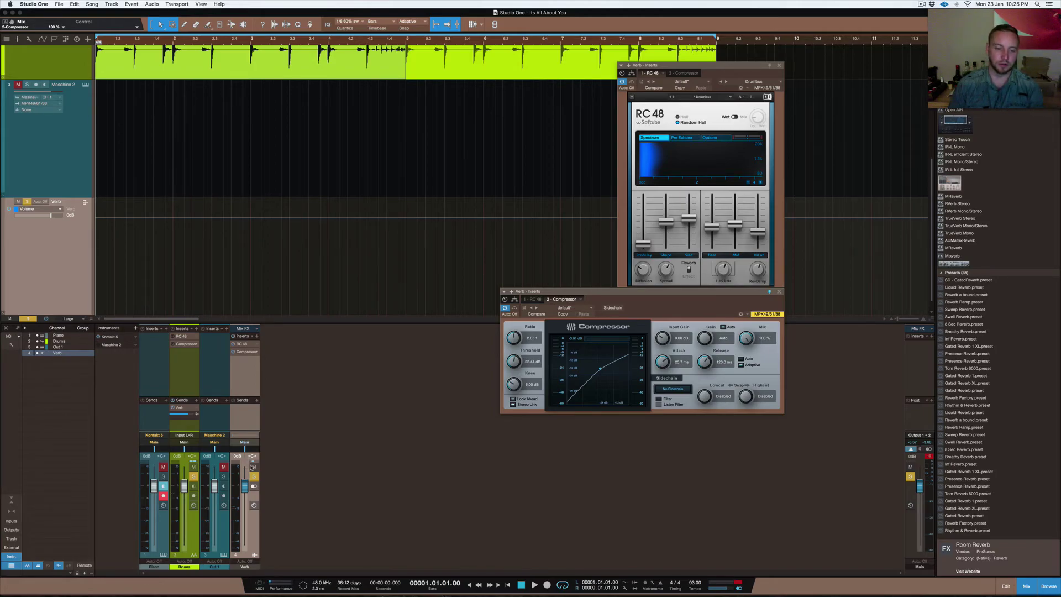
key(space)
drag(244, 486, 244, 507)
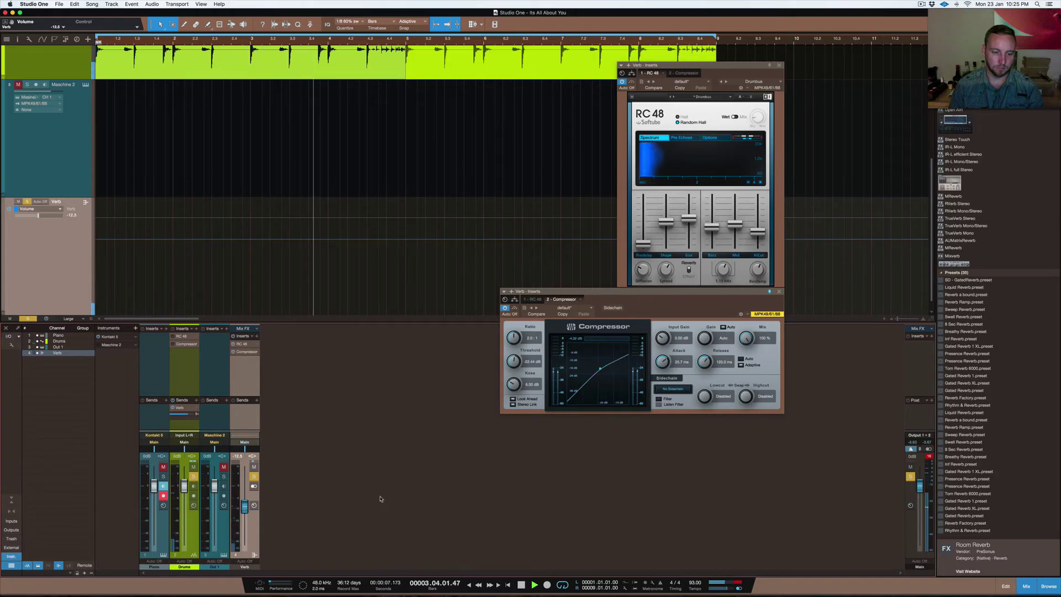
key(space)
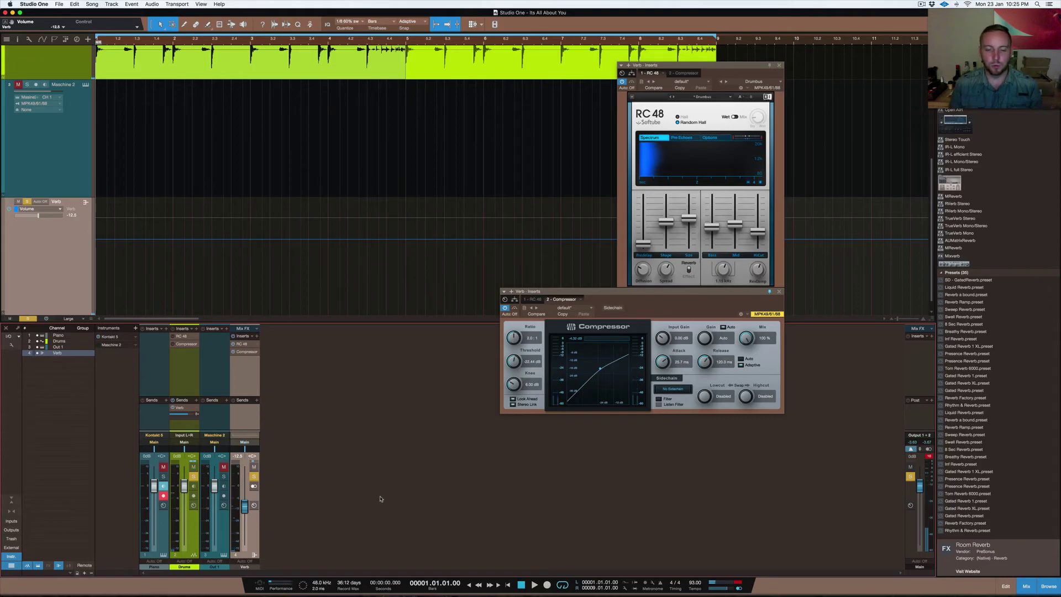
Reset the main output's clip indicator and toggle the Verb bus RC 48 between Mix and Wet, leaving it on Wet
click(929, 454)
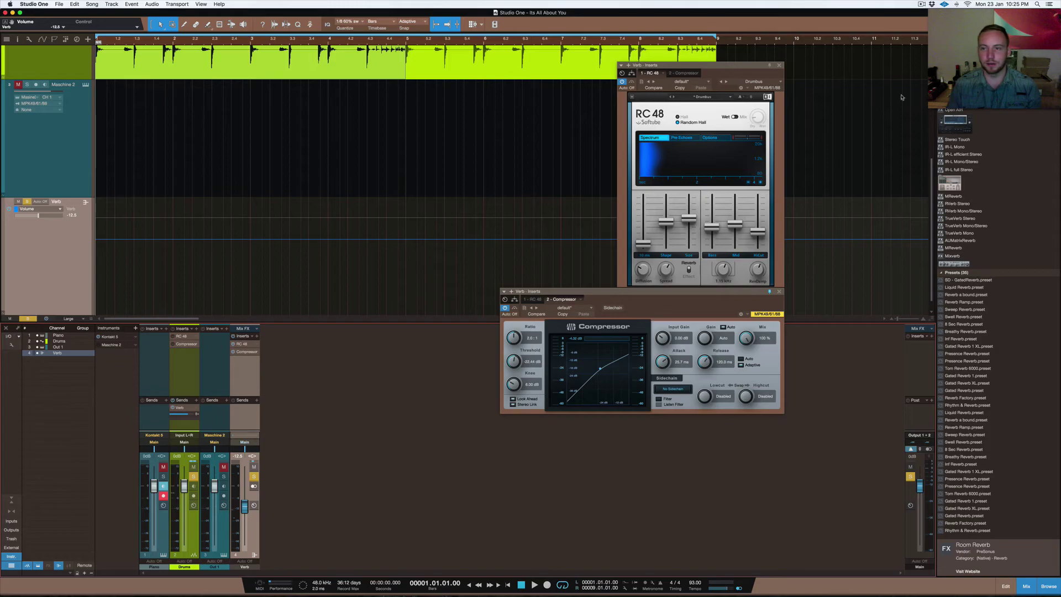
click(735, 117)
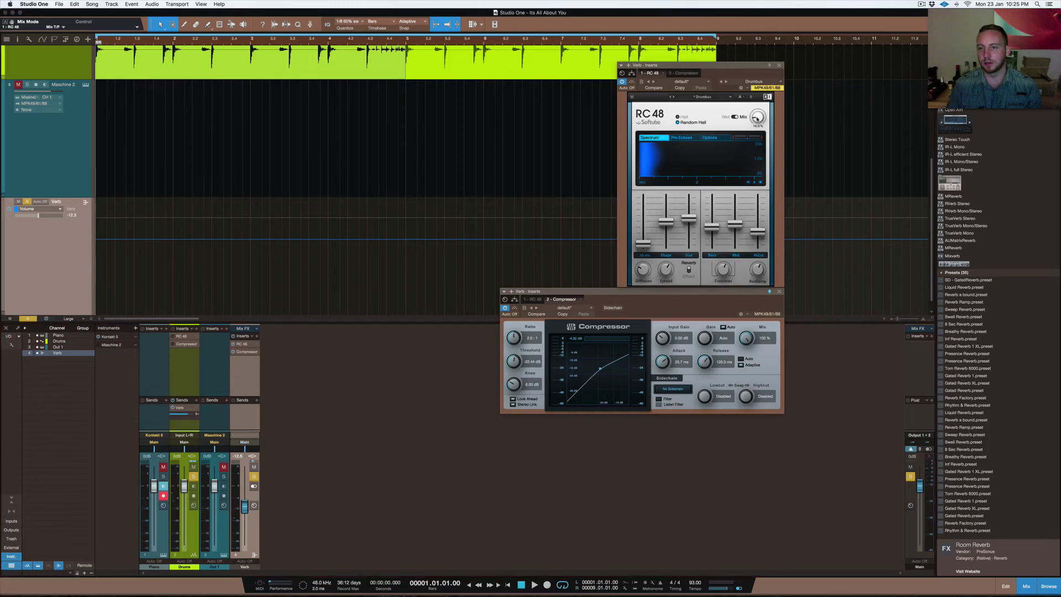
click(734, 117)
click(735, 117)
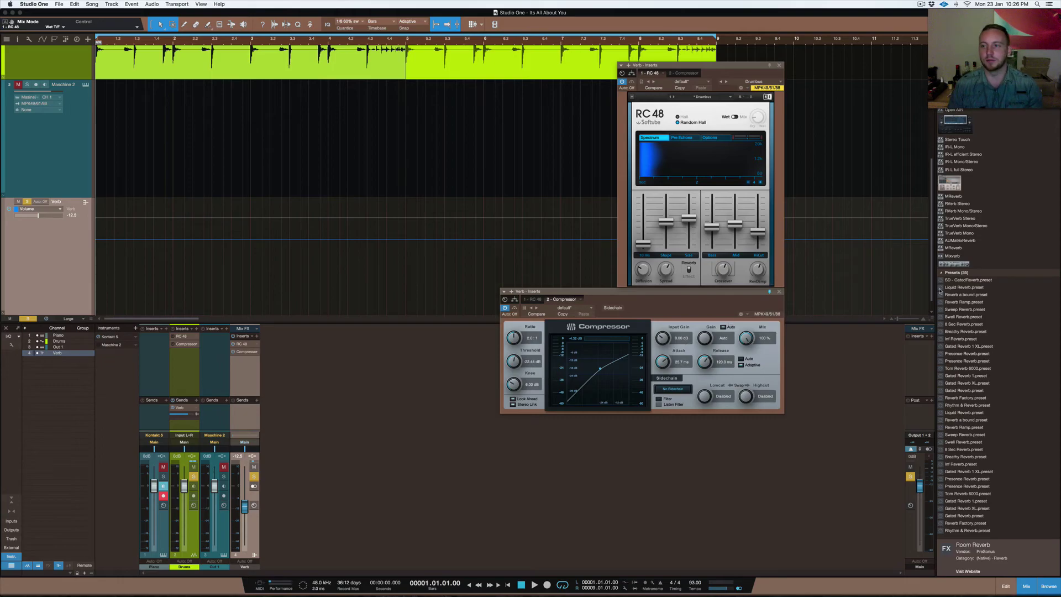
Try a Room Reverb on the Verb bus with its Dry/Wet Mix at 100%, and remove it from the inserts
drag(973, 545, 260, 356)
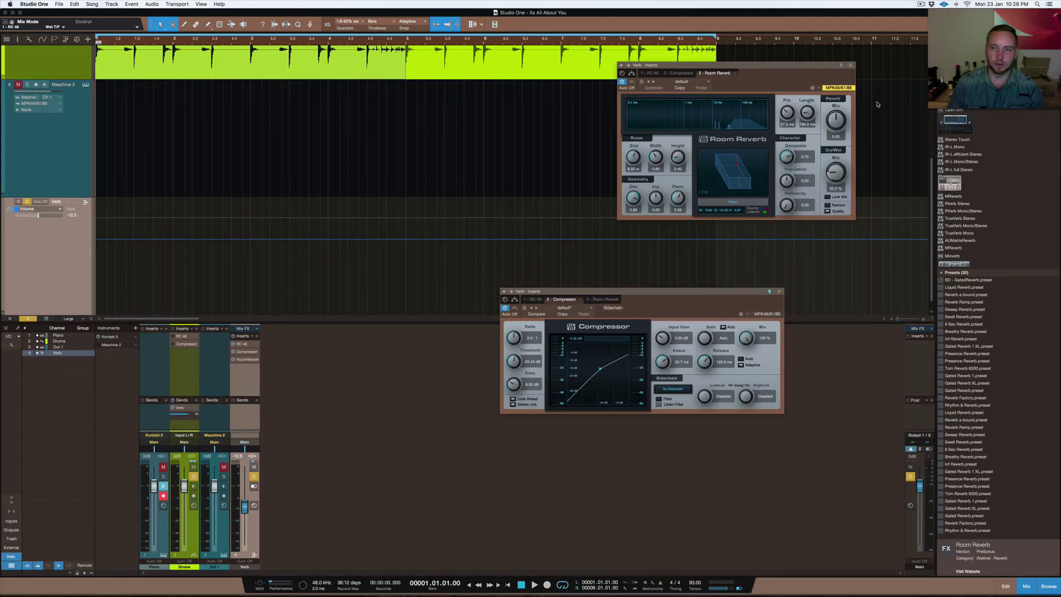
drag(838, 176, 839, 162)
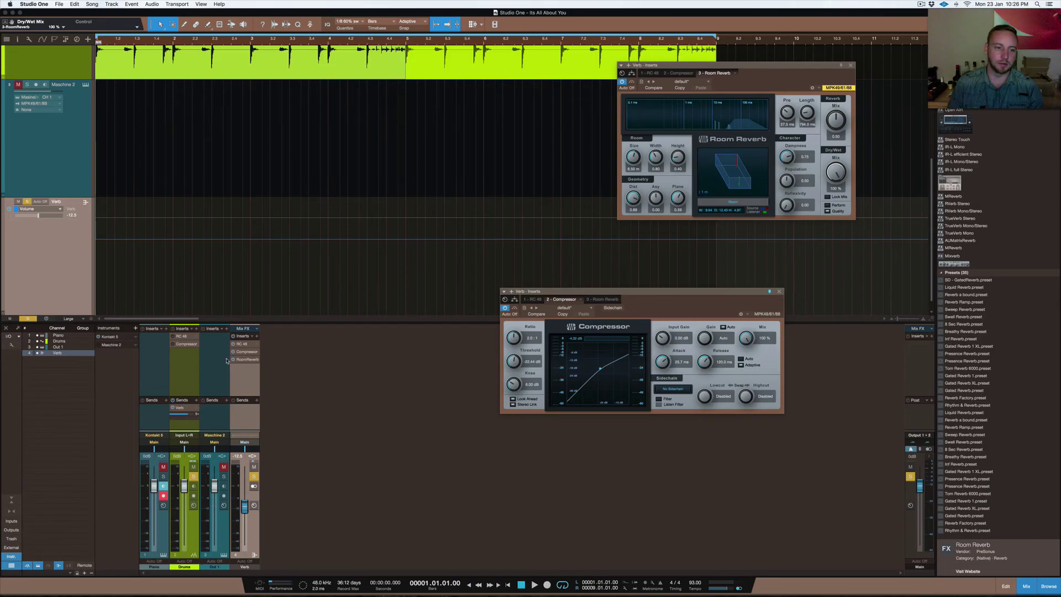
right_click(258, 360)
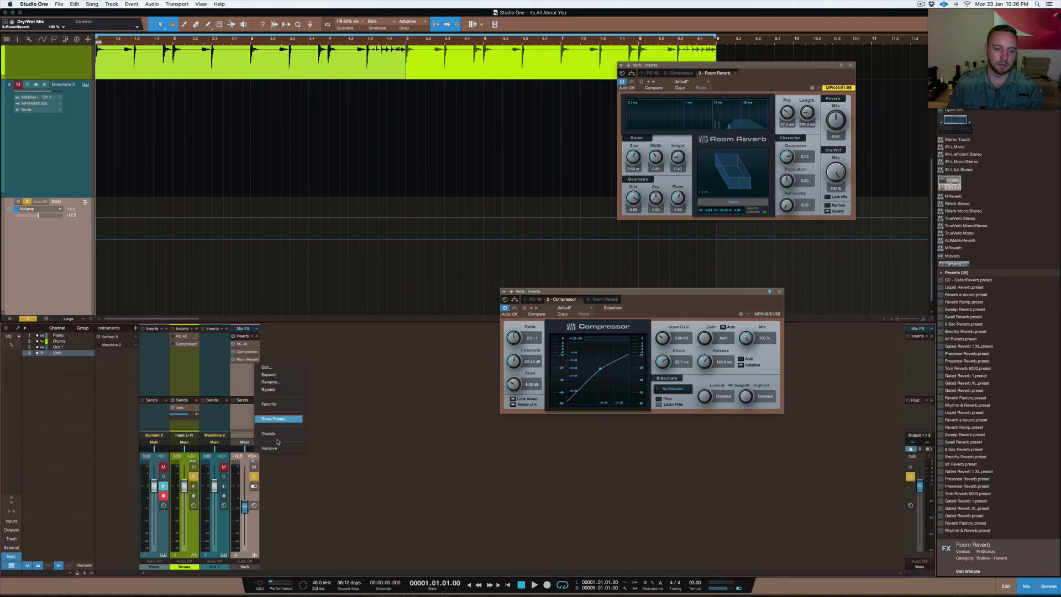
click(284, 444)
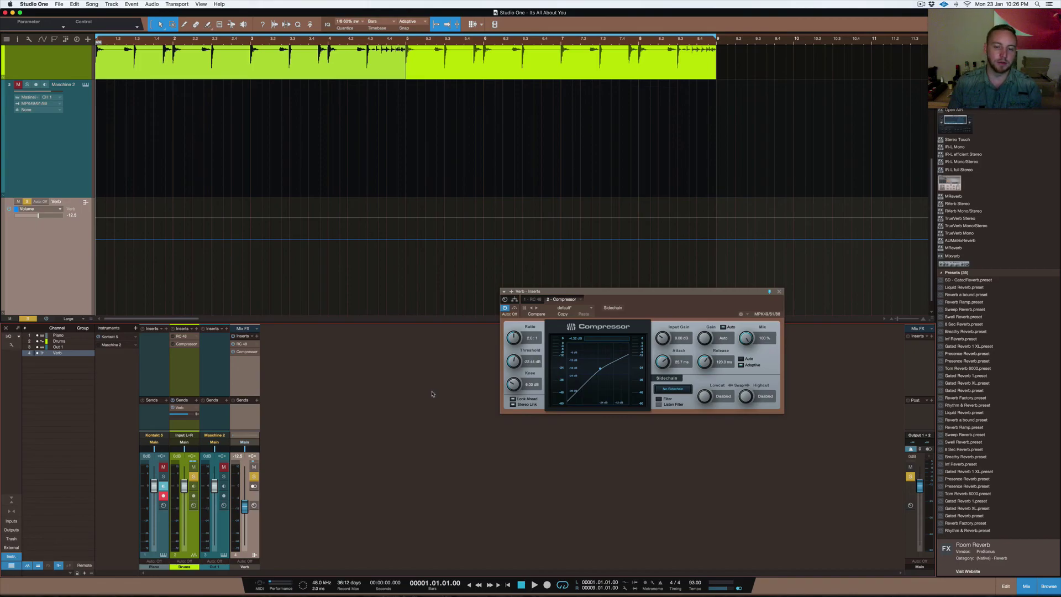
Close the Verb channel's Compressor window
click(741, 294)
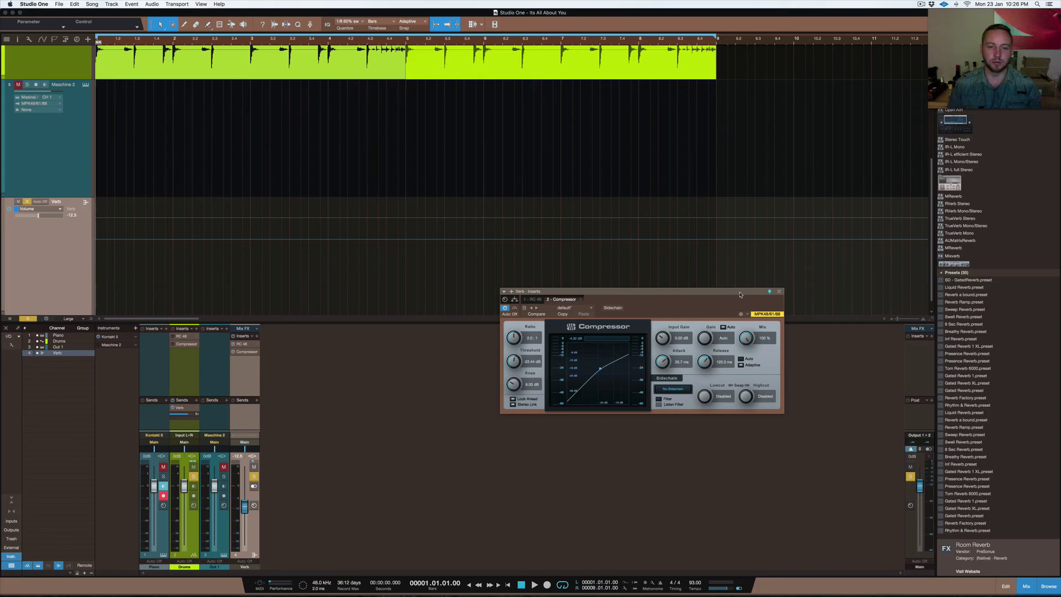
click(779, 292)
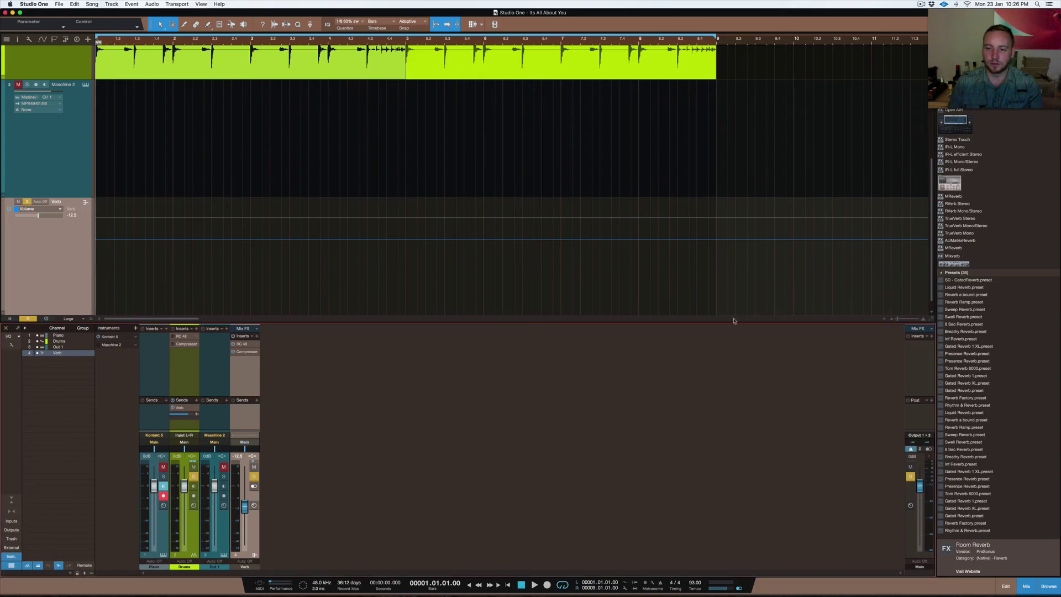